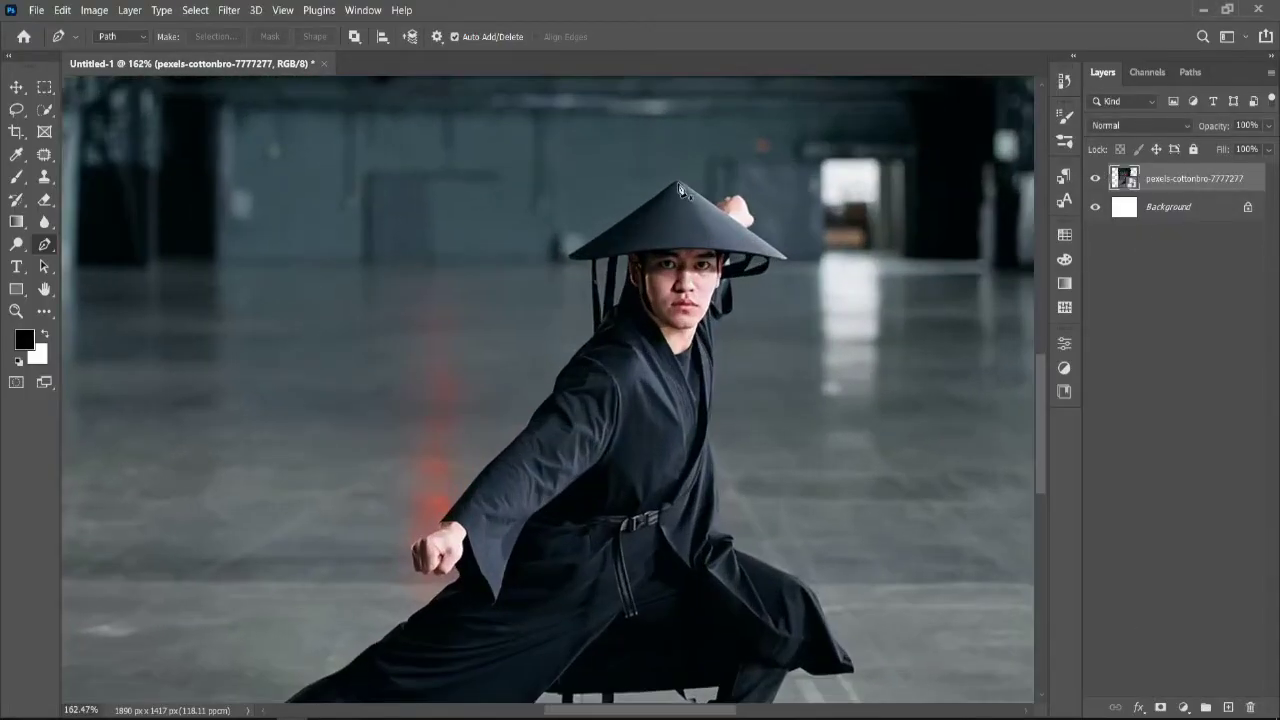
# - Trace a Pen tool path from the hat's peak along the brim, strap, sleeve and extended leg, undoing misplaced points
pyautogui.click(680, 190)
pyautogui.scroll(5, 590, 258)
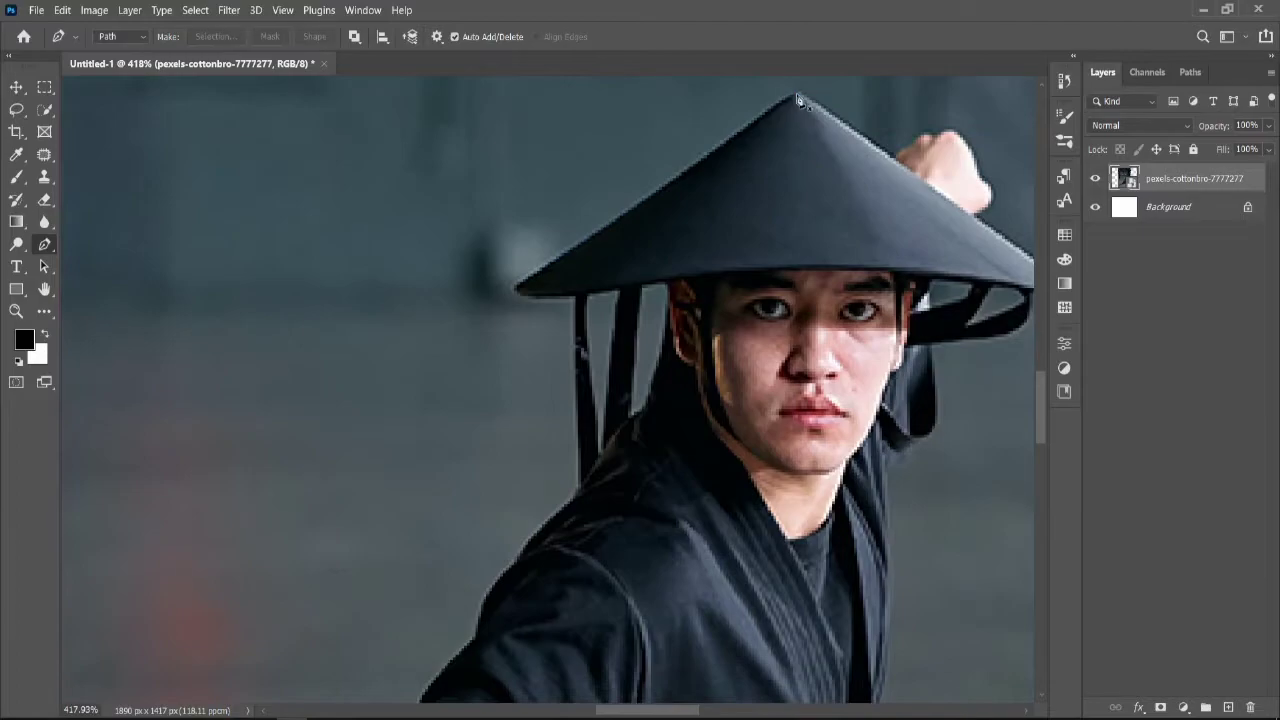
pyautogui.moveTo(519, 298)
pyautogui.mouseDown()
pyautogui.moveTo(569, 300)
pyautogui.moveTo(574, 322)
pyautogui.moveTo(583, 478)
pyautogui.moveTo(539, 542)
pyautogui.moveTo(555, 533)
pyautogui.moveTo(500, 578)
pyautogui.moveTo(475, 642)
pyautogui.moveTo(419, 683)
pyautogui.moveTo(388, 677)
pyautogui.moveTo(393, 607)
pyautogui.moveTo(438, 529)
pyautogui.moveTo(315, 671)
pyautogui.mouseUp()
pyautogui.hotkey('ctrl', 'z')
pyautogui.scroll(-4, 448, 595)
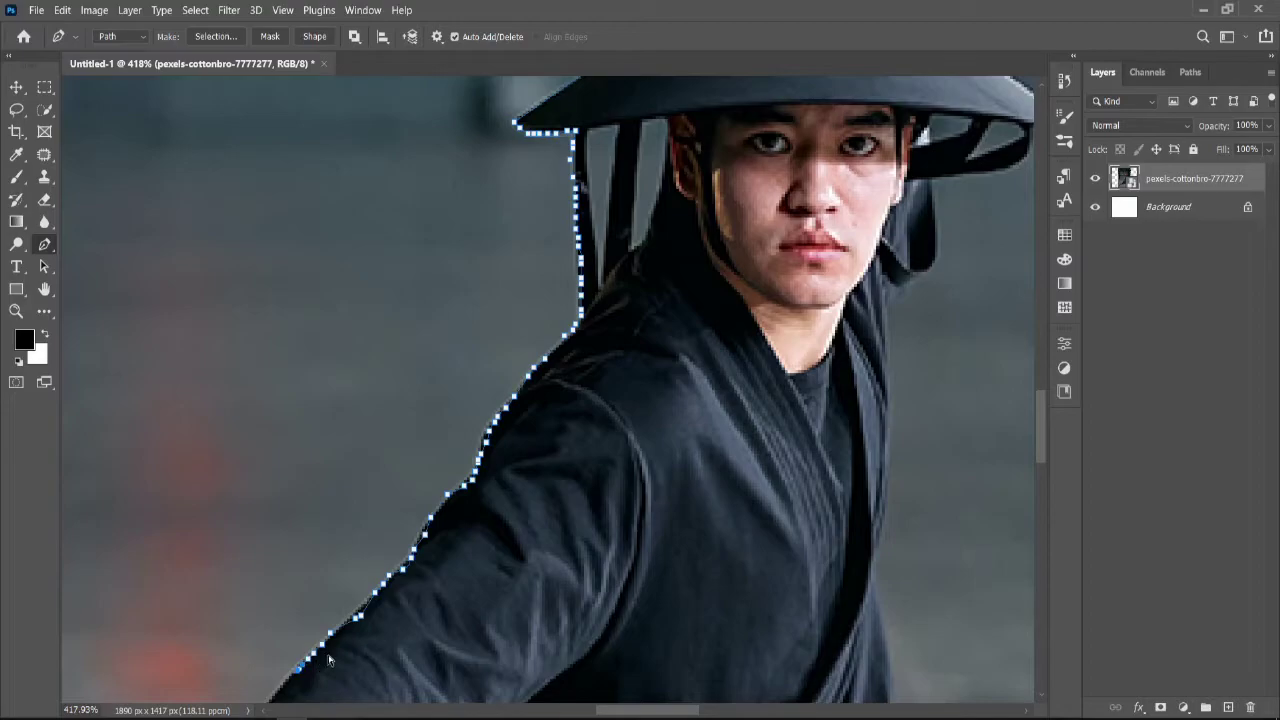
pyautogui.hotkey('ctrl', 'z')
pyautogui.hotkey('ctrl', 'z')
pyautogui.hotkey('ctrl', 'z')
pyautogui.hotkey('ctrl', 'z')
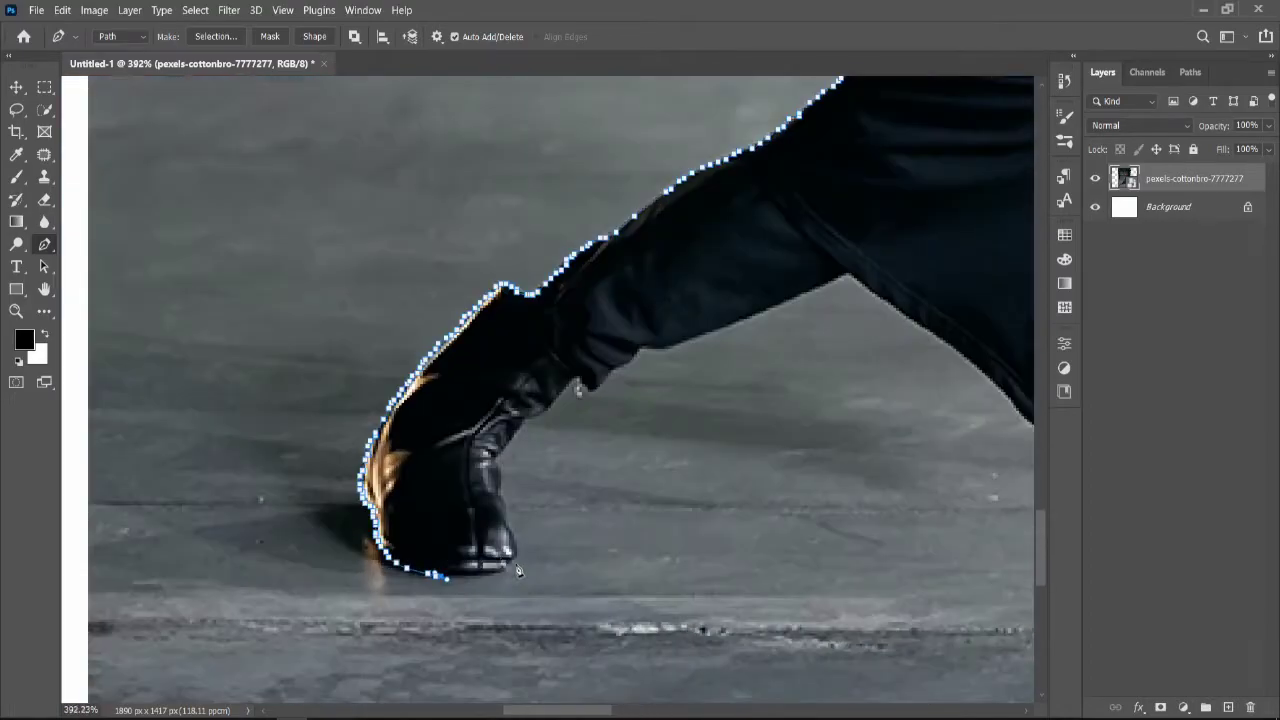
# - Continue the path around the boots, hanging straps and raised fist, and close it at the hat's peak
pyautogui.scroll(4, 504, 564)
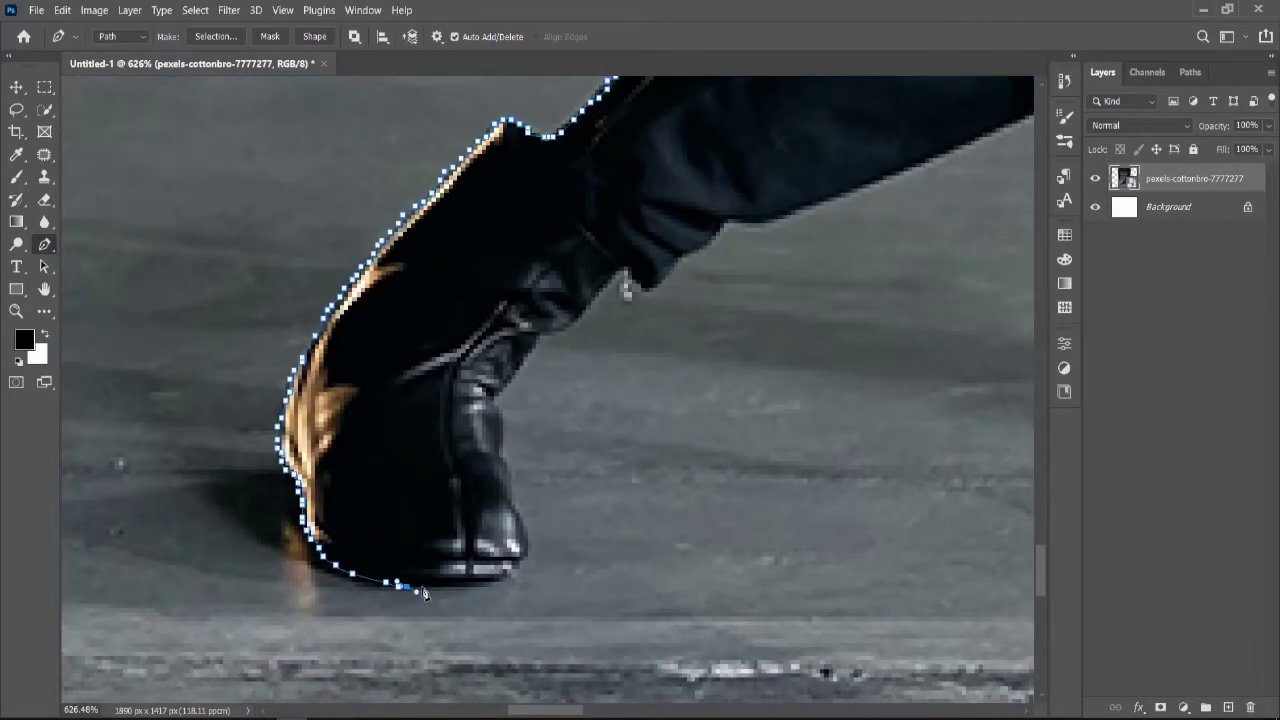
pyautogui.moveTo(424, 593)
pyautogui.mouseDown()
pyautogui.moveTo(521, 580)
pyautogui.moveTo(531, 533)
pyautogui.moveTo(498, 400)
pyautogui.moveTo(547, 333)
pyautogui.moveTo(630, 280)
pyautogui.moveTo(593, 311)
pyautogui.moveTo(636, 288)
pyautogui.mouseUp()
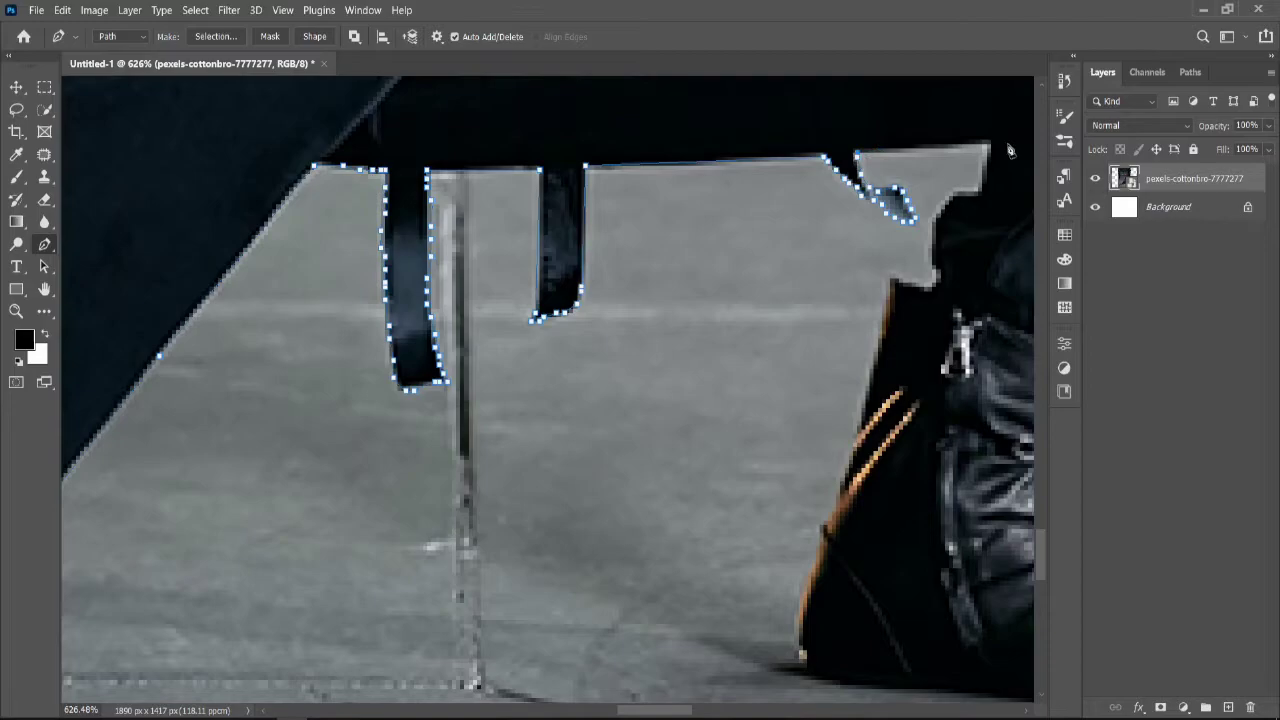
pyautogui.moveTo(990, 148)
pyautogui.mouseDown()
pyautogui.moveTo(985, 180)
pyautogui.moveTo(945, 208)
pyautogui.moveTo(940, 283)
pyautogui.moveTo(899, 285)
pyautogui.moveTo(870, 368)
pyautogui.mouseUp()
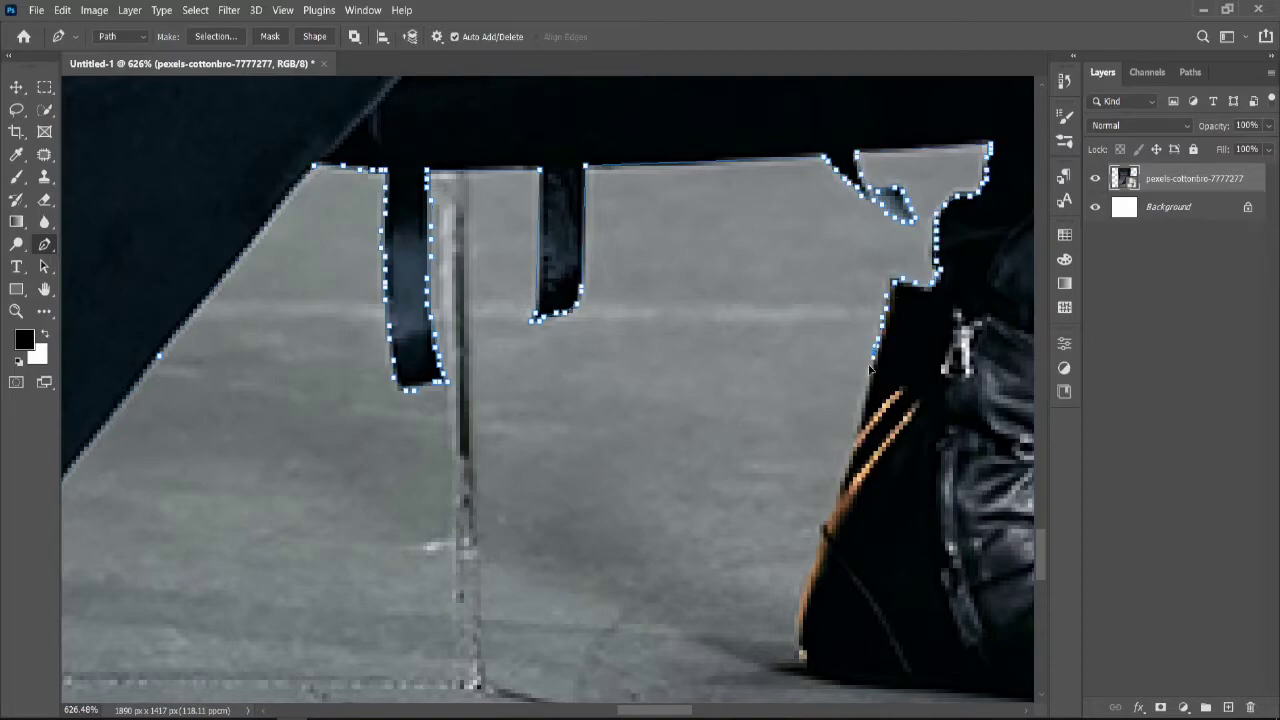
pyautogui.moveTo(861, 445); pyautogui.dragTo(830, 517)
pyautogui.moveTo(806, 604)
pyautogui.mouseDown()
pyautogui.moveTo(857, 681)
pyautogui.moveTo(1014, 683)
pyautogui.moveTo(813, 700)
pyautogui.moveTo(823, 647)
pyautogui.moveTo(787, 629)
pyautogui.moveTo(1007, 626)
pyautogui.mouseUp()
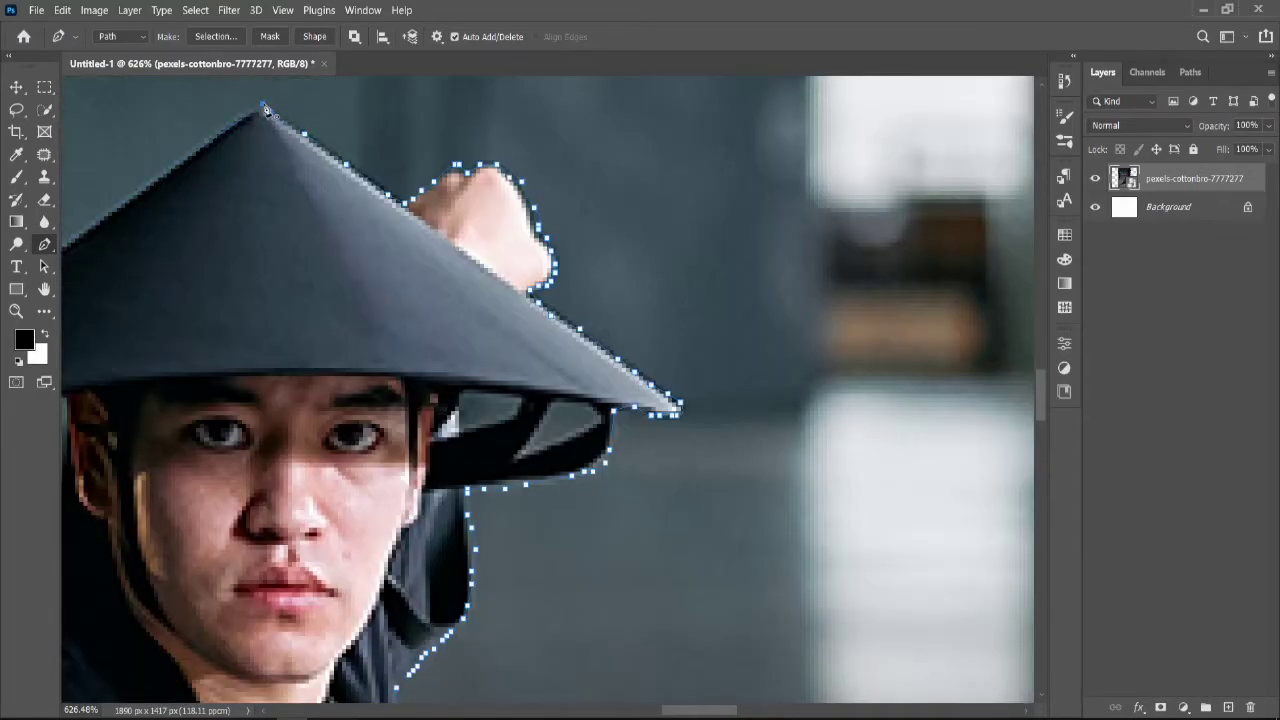
pyautogui.click(265, 110)
pyautogui.scroll(-10, 265, 110)
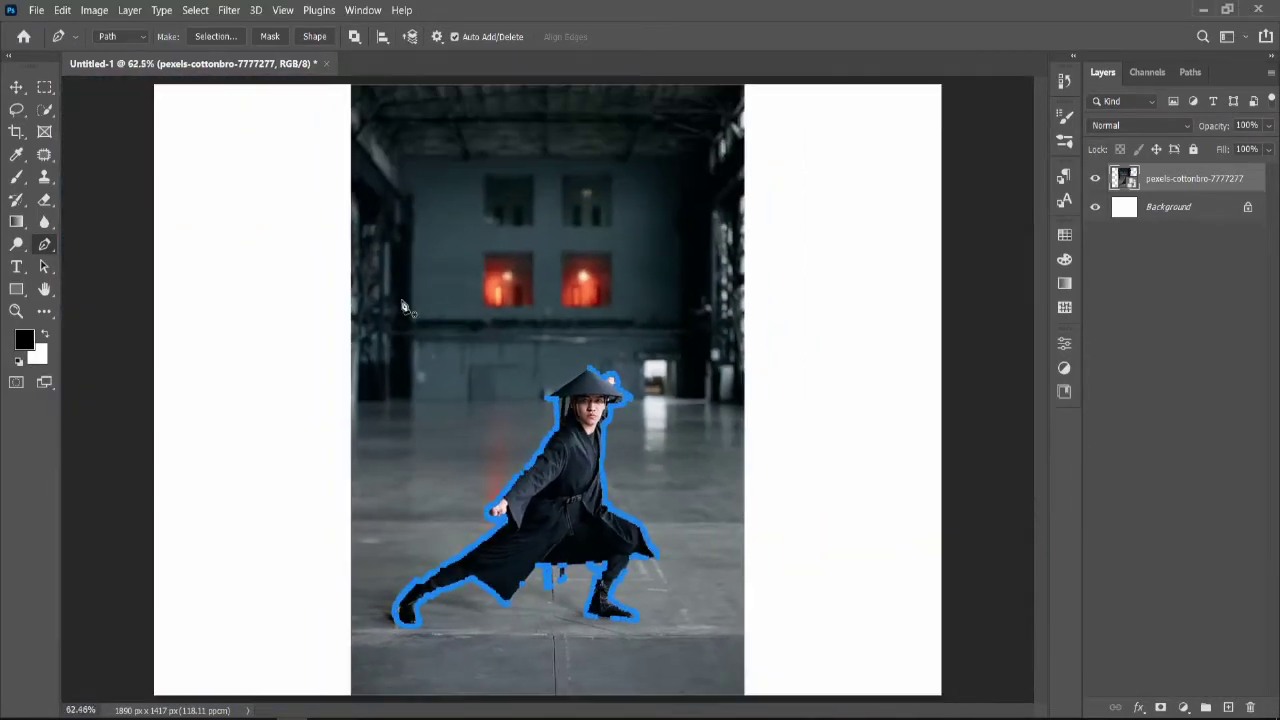
# - Convert the closed path into a new anti-aliased selection with a feather radius of 0 pixels
pyautogui.click(216, 37)
pyautogui.click(718, 215)
pyautogui.click(216, 37)
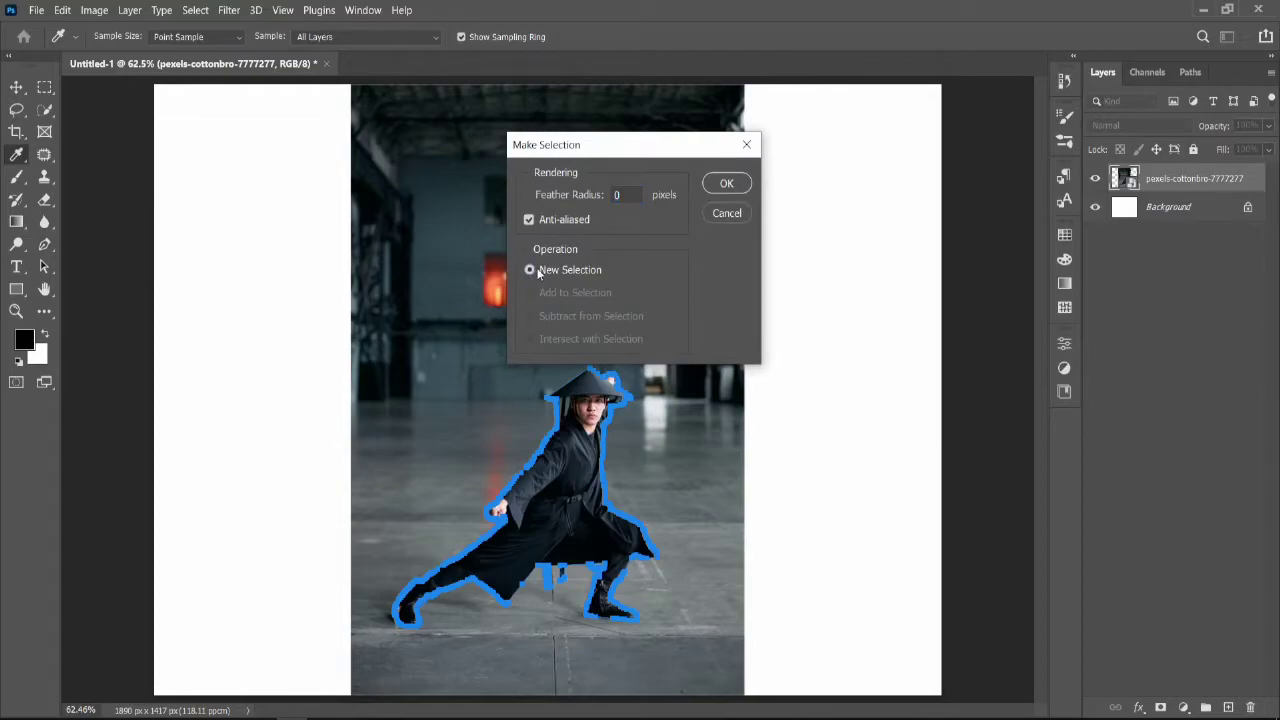
pyautogui.click(726, 183)
# - Try to trace a path around the narrow background gap between the hat's two hanging straps
pyautogui.scroll(3, 558, 424)
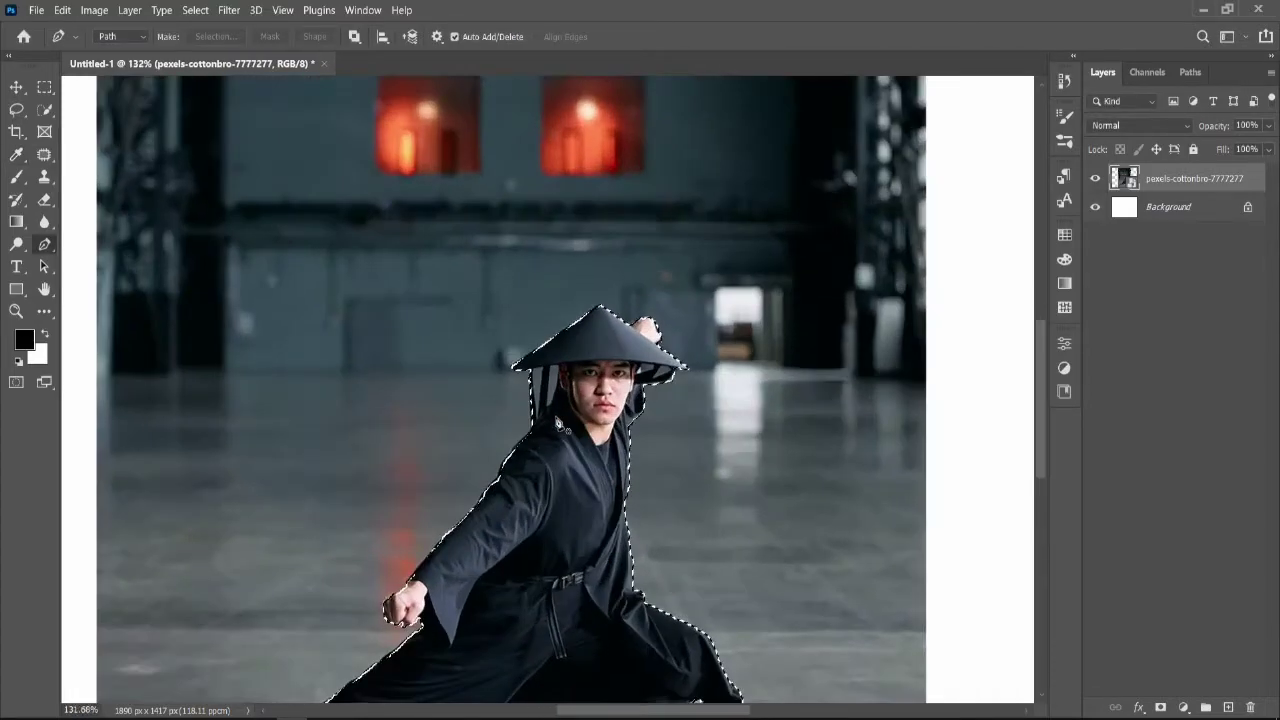
pyautogui.scroll(9, 558, 424)
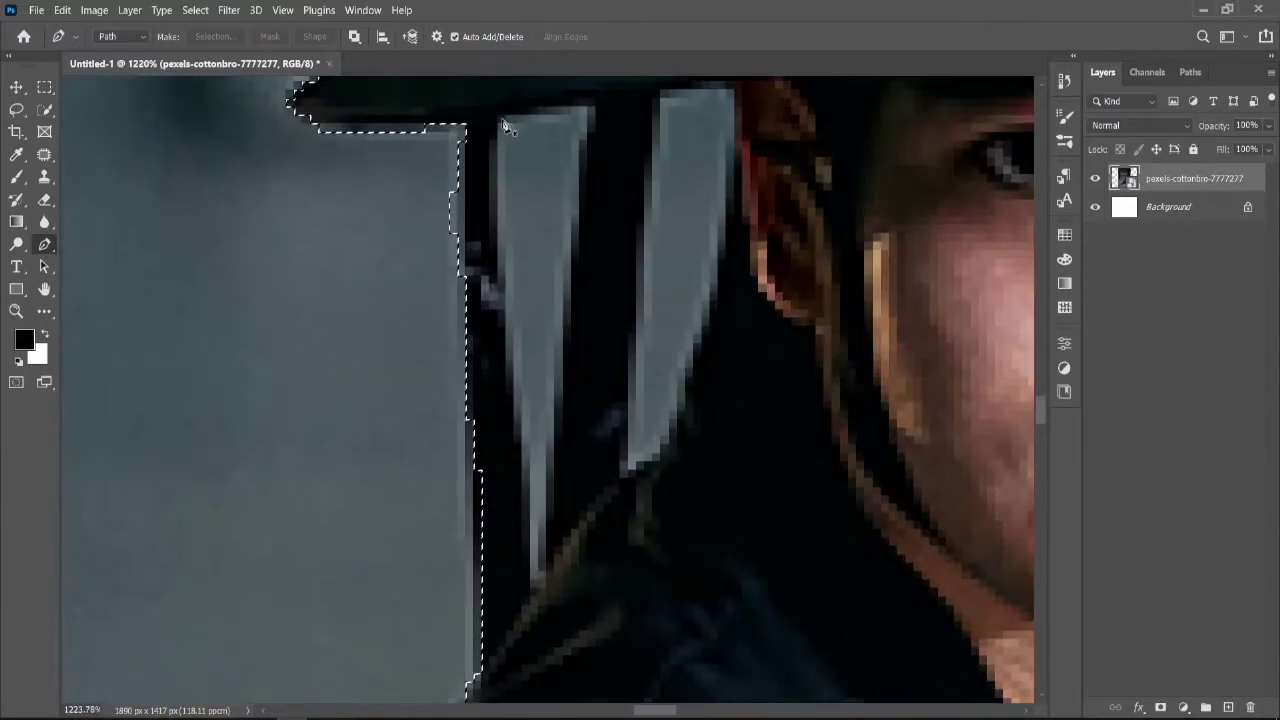
pyautogui.click(505, 124)
pyautogui.click(594, 106)
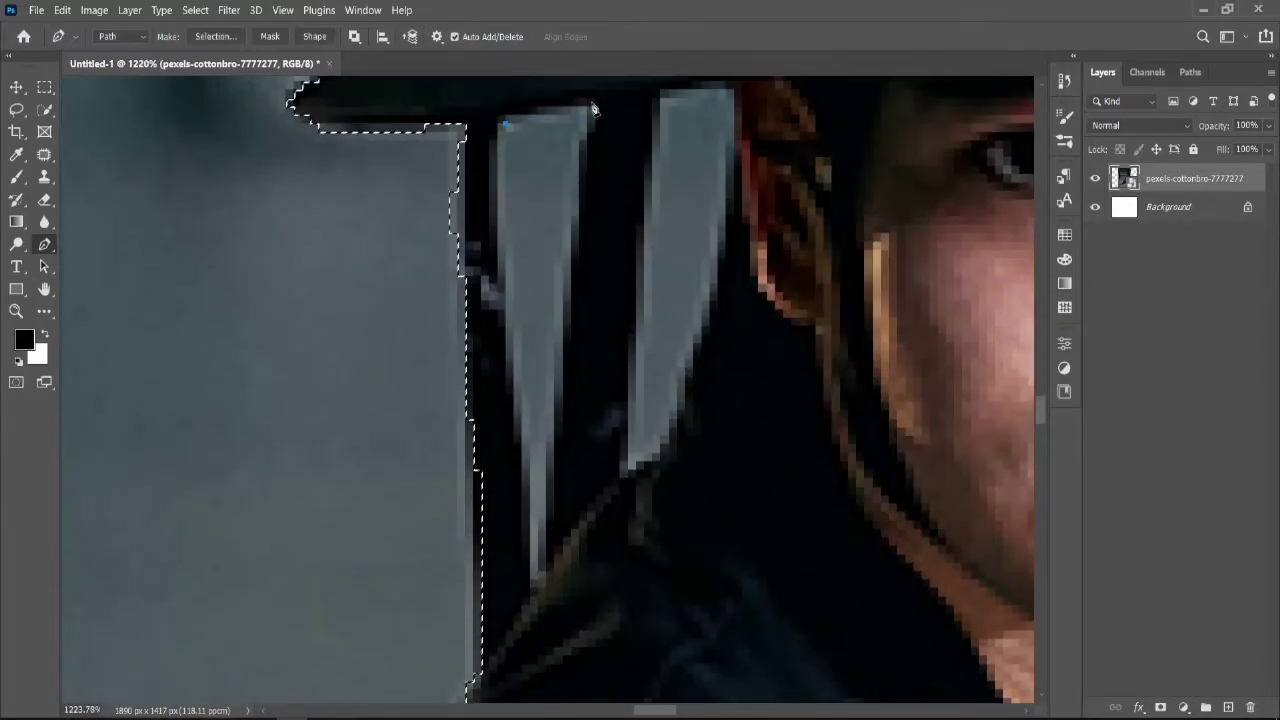
pyautogui.click(546, 571)
pyautogui.click(538, 579)
pyautogui.click(530, 579)
pyautogui.click(530, 554)
pyautogui.click(530, 520)
pyautogui.click(530, 503)
pyautogui.click(521, 478)
pyautogui.click(521, 461)
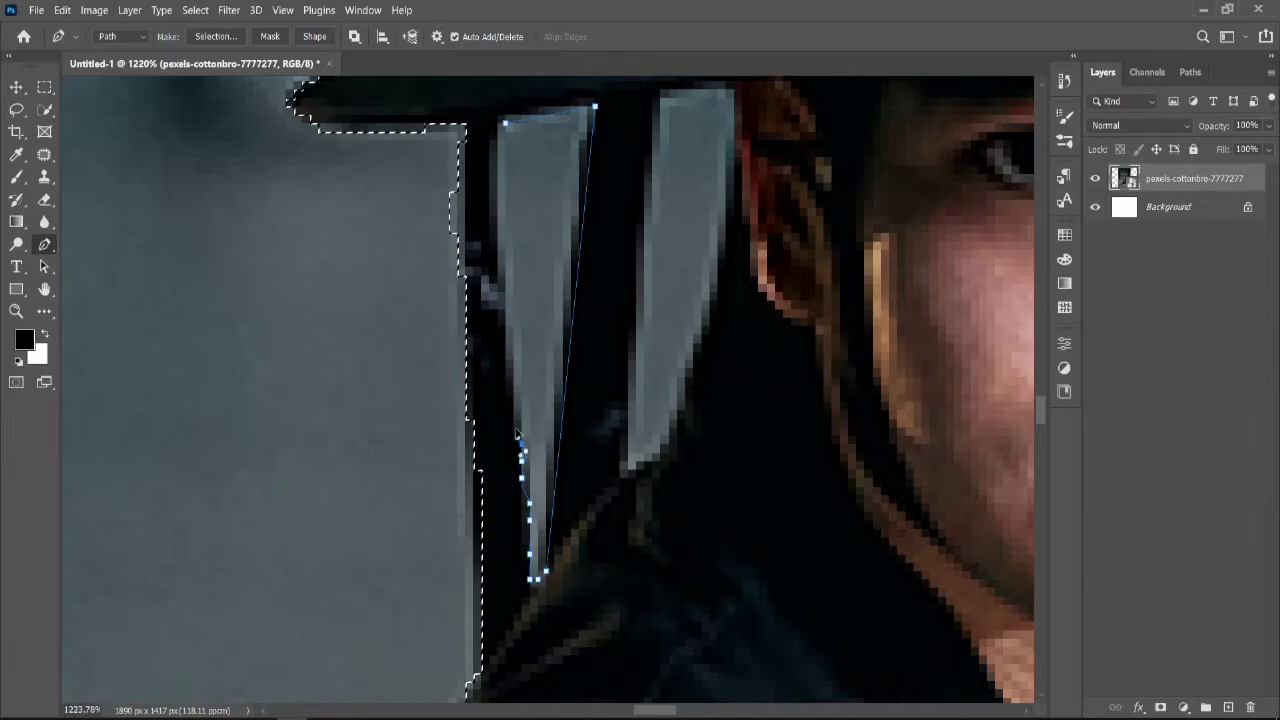
pyautogui.click(505, 311)
pyautogui.click(495, 285)
pyautogui.click(498, 267)
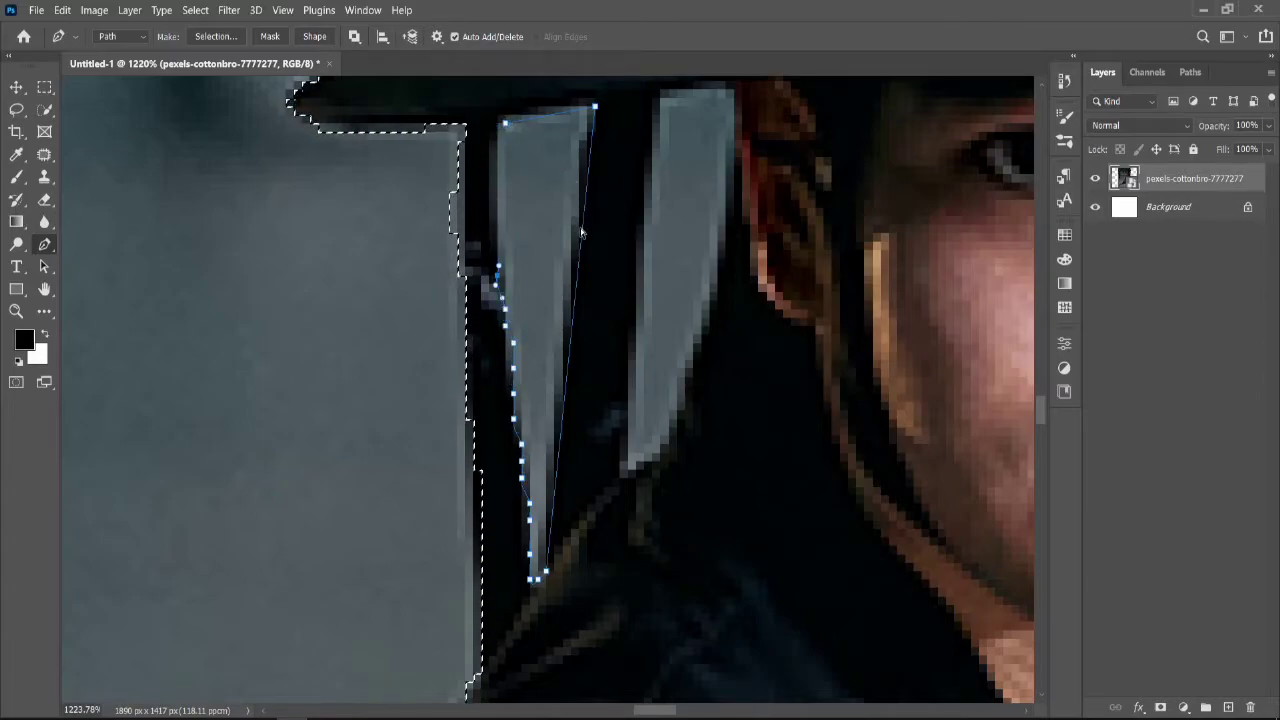
# - Undo all path points placed around the gap between the hat straps
pyautogui.hotkey('ctrl', 'z')
pyautogui.hotkey('ctrl', 'z')
pyautogui.hotkey('ctrl', 'z')
pyautogui.hotkey('ctrl', 'z')
pyautogui.hotkey('ctrl', 'z')
pyautogui.hotkey('ctrl', 'z')
pyautogui.hotkey('ctrl', 'z')
pyautogui.hotkey('ctrl', 'z')
pyautogui.hotkey('ctrl', 'z')
pyautogui.hotkey('ctrl', 'z')
pyautogui.hotkey('ctrl', 'z')
pyautogui.hotkey('ctrl', 'z')
pyautogui.hotkey('ctrl', 'z')
pyautogui.hotkey('ctrl', 'z')
pyautogui.hotkey('ctrl', 'z')
pyautogui.hotkey('ctrl', 'z')
pyautogui.hotkey('ctrl', 'z')
pyautogui.hotkey('ctrl', 'z')
pyautogui.hotkey('ctrl', 'z')
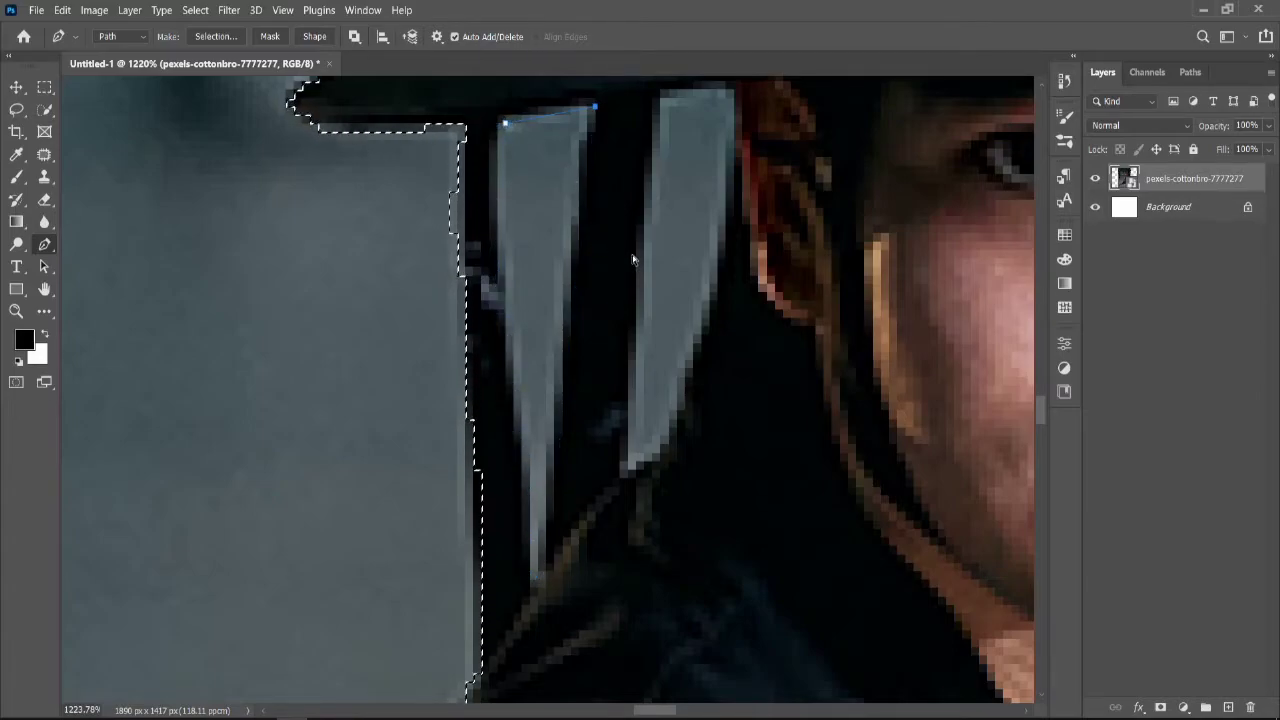
pyautogui.hotkey('ctrl', 'z')
pyautogui.hotkey('ctrl', 'z')
pyautogui.hotkey('ctrl', 'Return')
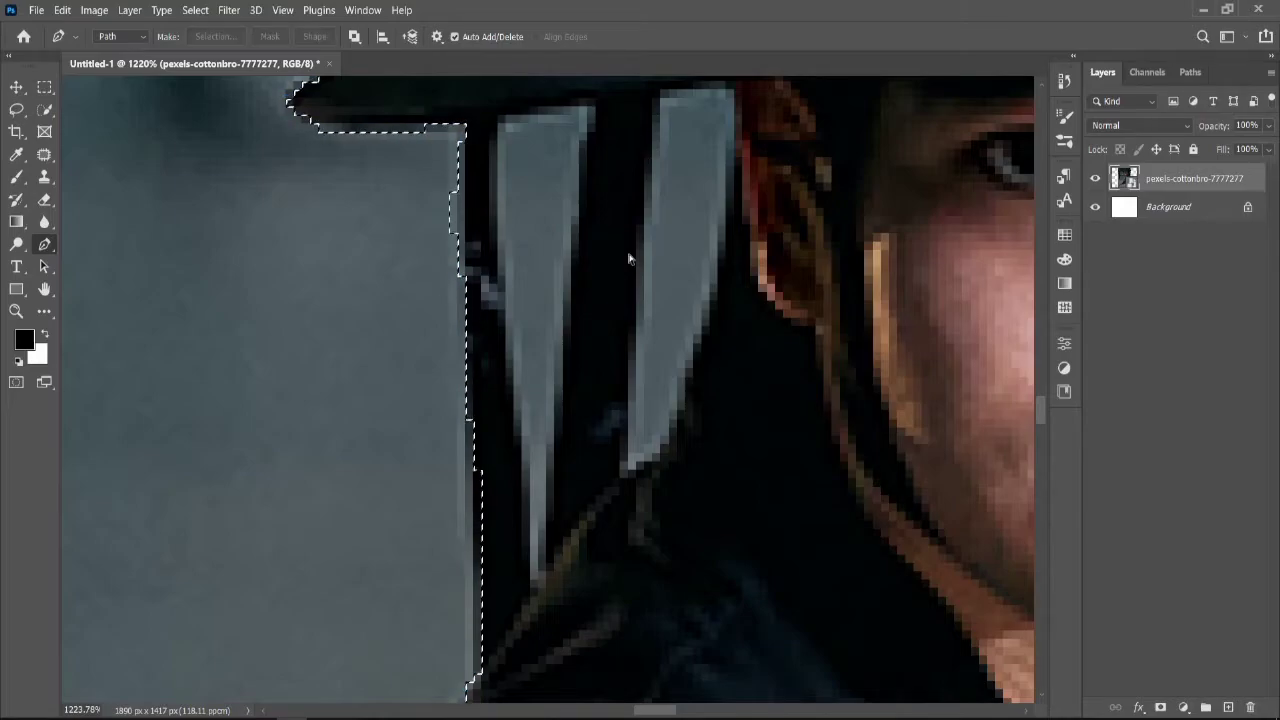
# - Add a new empty layer above the photo layer while keeping the man selected
pyautogui.scroll(-3, 630, 260)
pyautogui.hotkey('ctrl', '0')
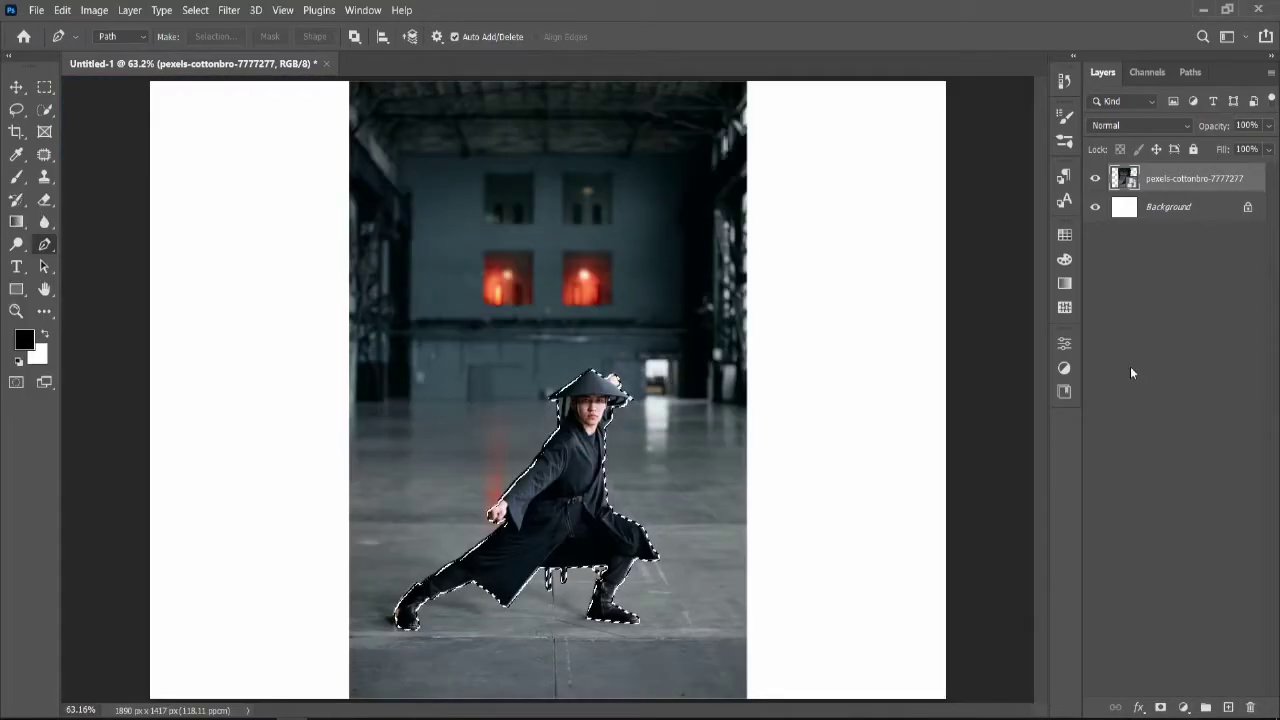
pyautogui.click(1228, 708)
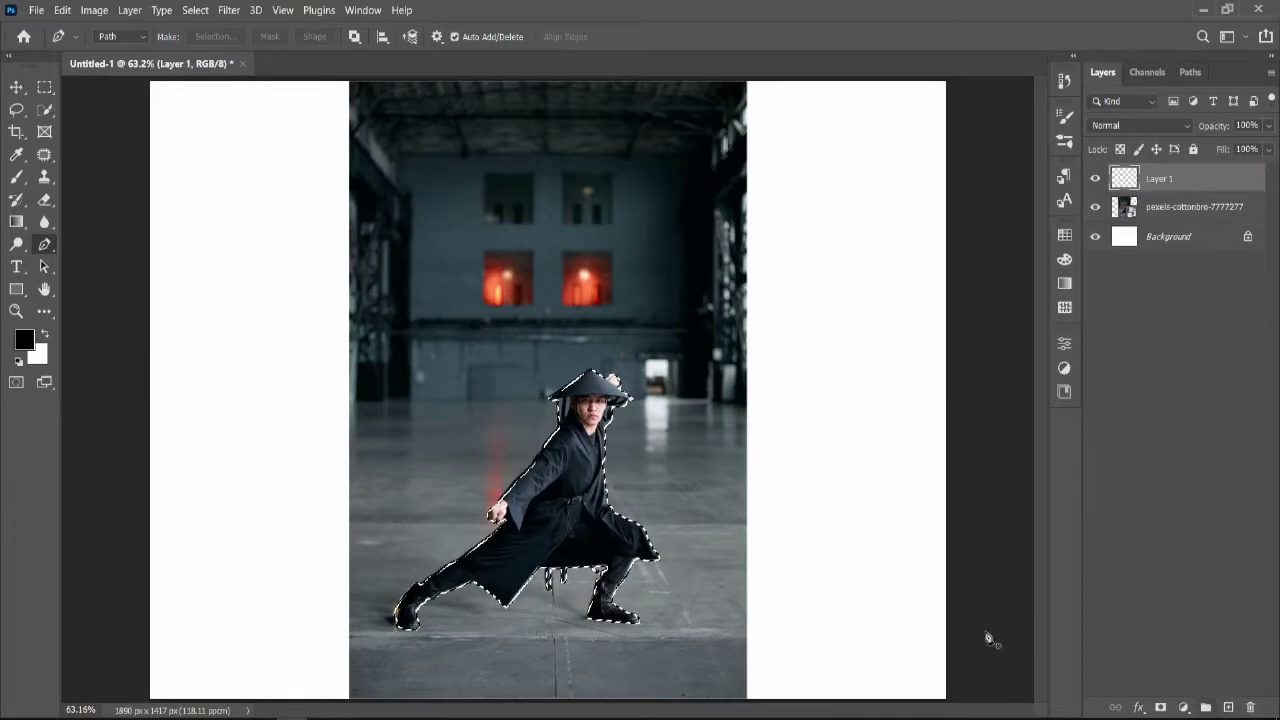
pyautogui.rightClick(592, 524)
pyautogui.click(557, 473)
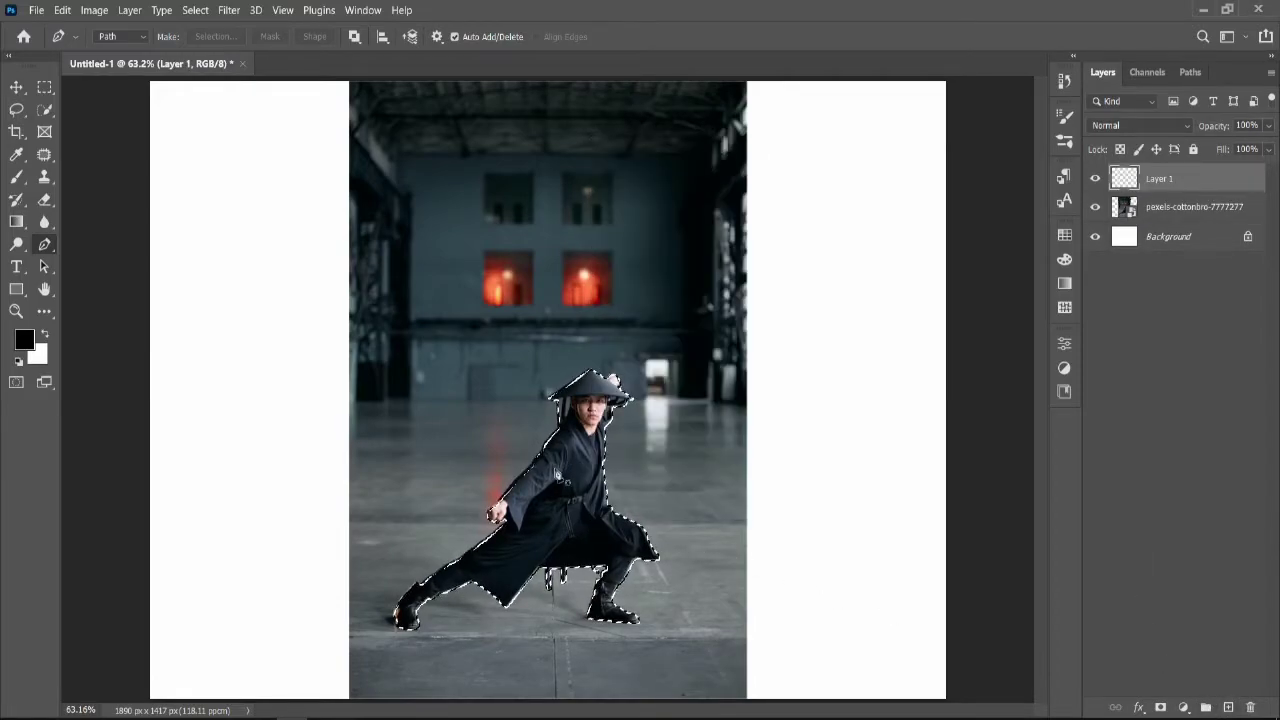
pyautogui.hotkey('shift', 'F5')
pyautogui.press('Escape')
# - Apply Content-Aware Fill to the selected man, sampling all layers and outputting to a new layer, and clear the selection
pyautogui.click(44, 109)
pyautogui.scroll(2, 641, 488)
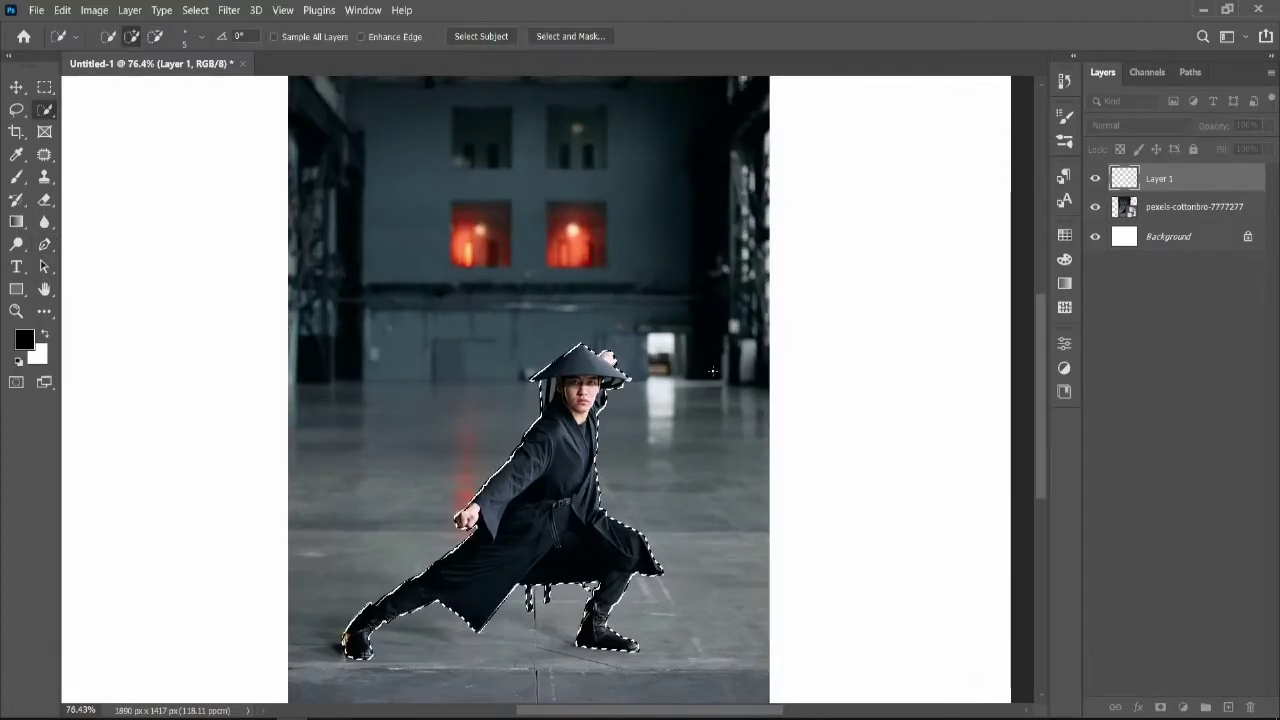
pyautogui.rightClick(576, 168)
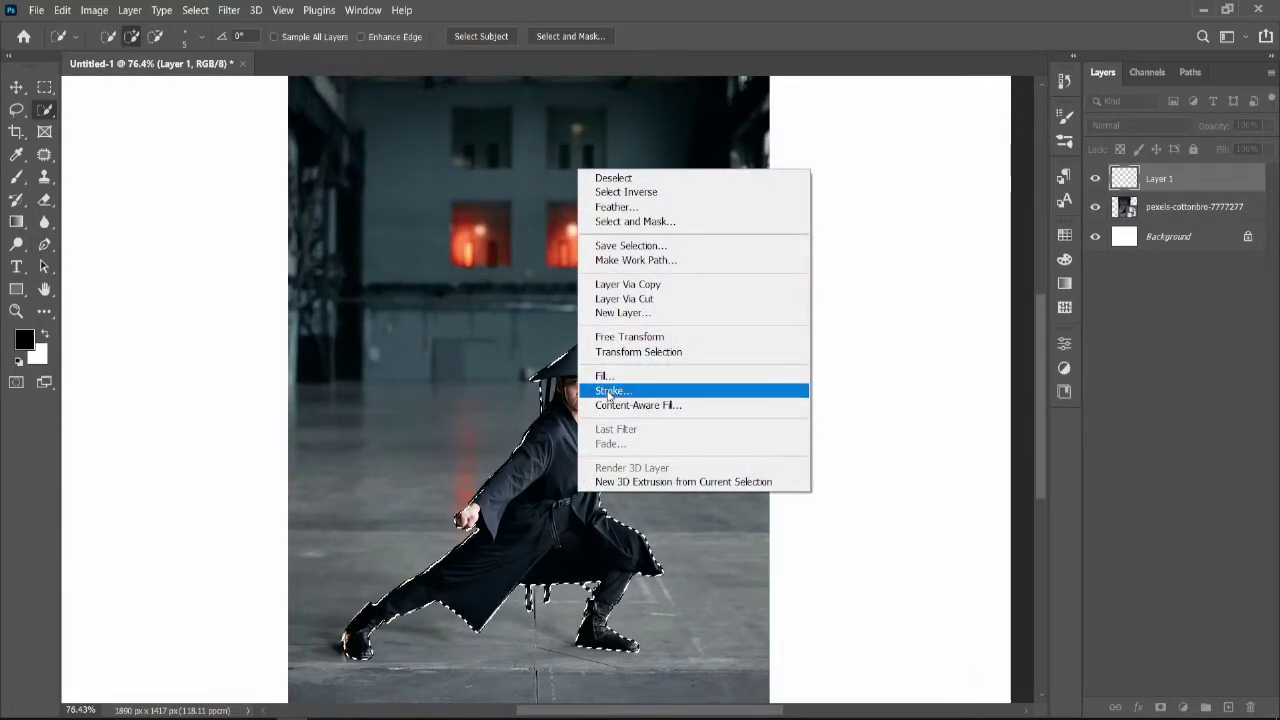
pyautogui.click(608, 404)
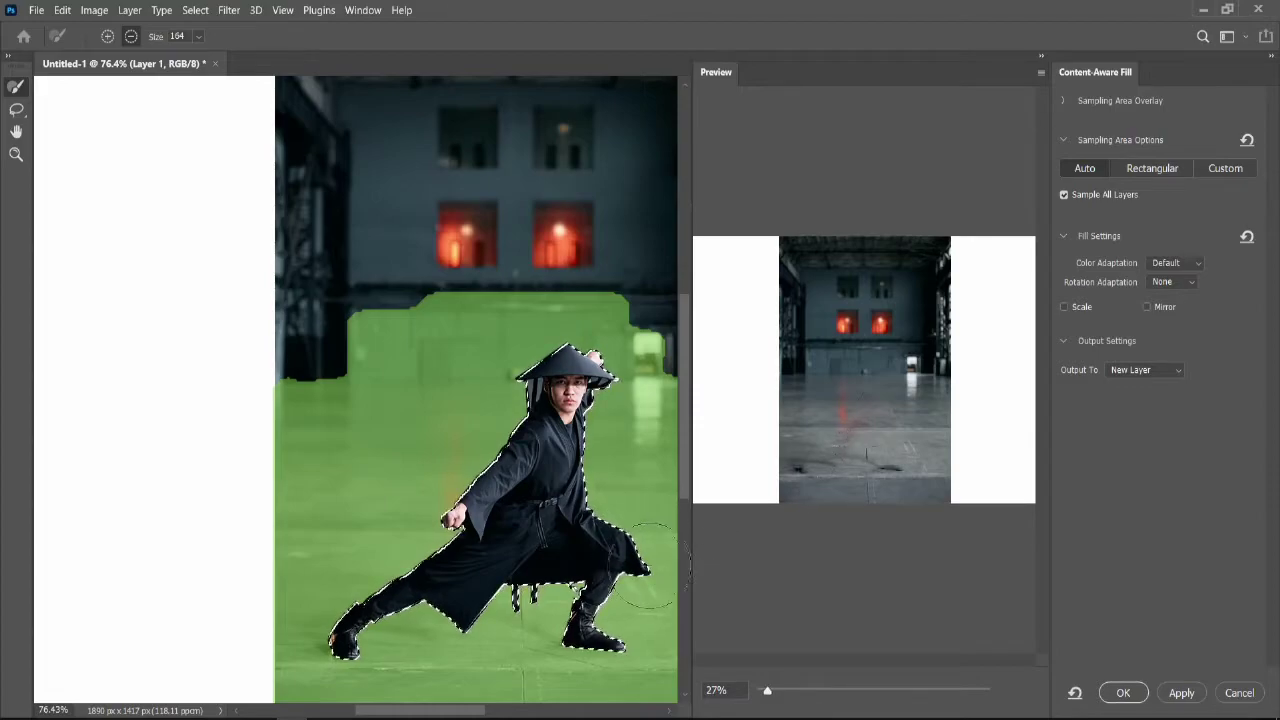
pyautogui.click(1120, 694)
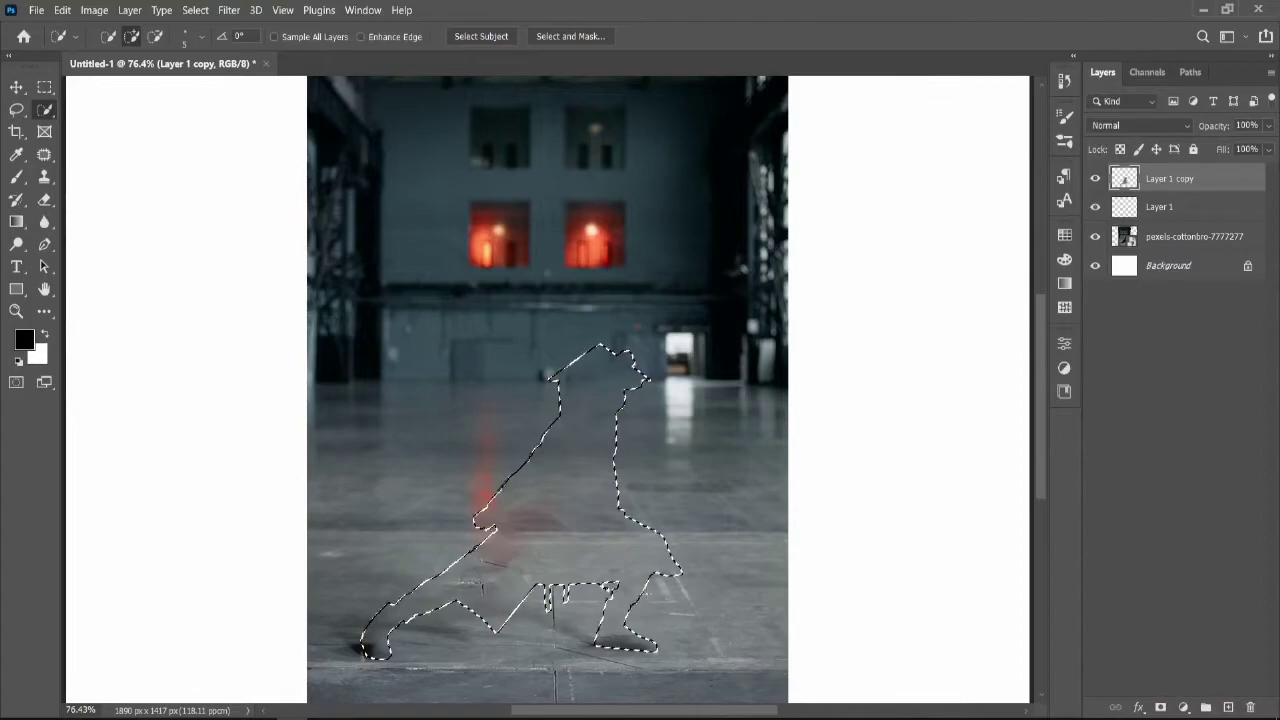
pyautogui.hotkey('ctrl', 'd')
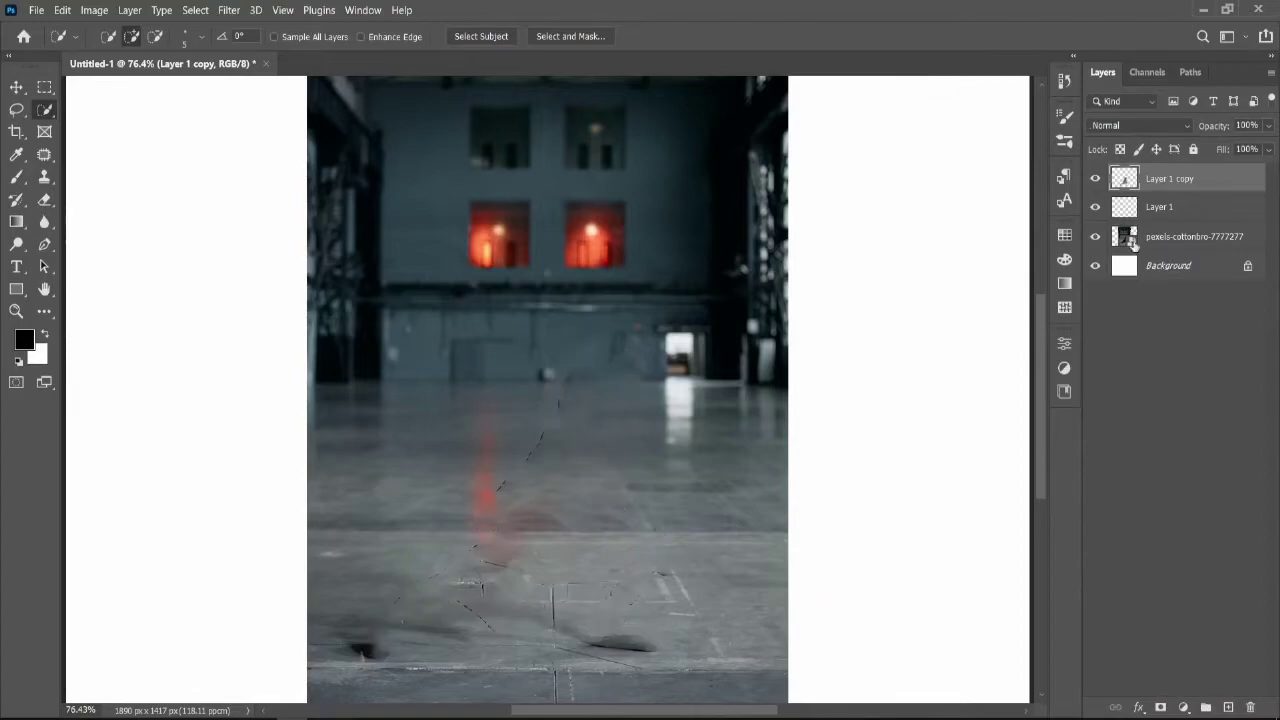
# - Switch to the Clone Stamp tool
pyautogui.click(44, 176)
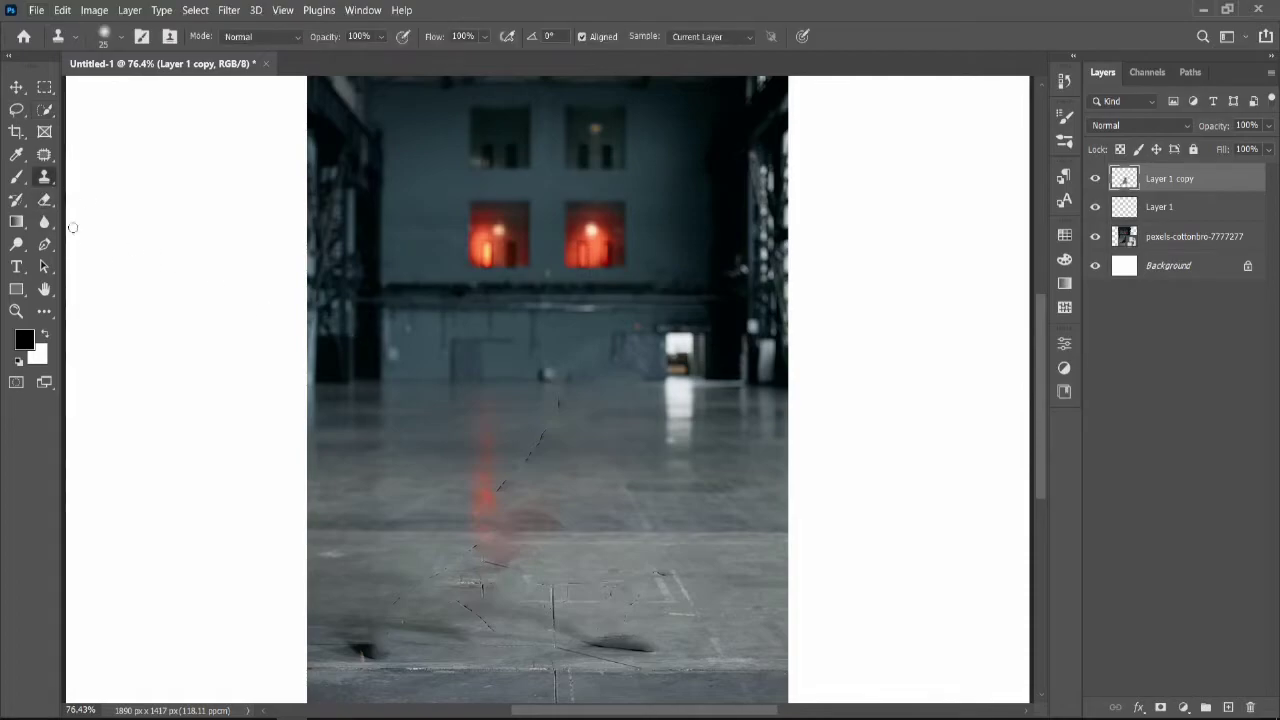
pyautogui.rightClick(44, 183)
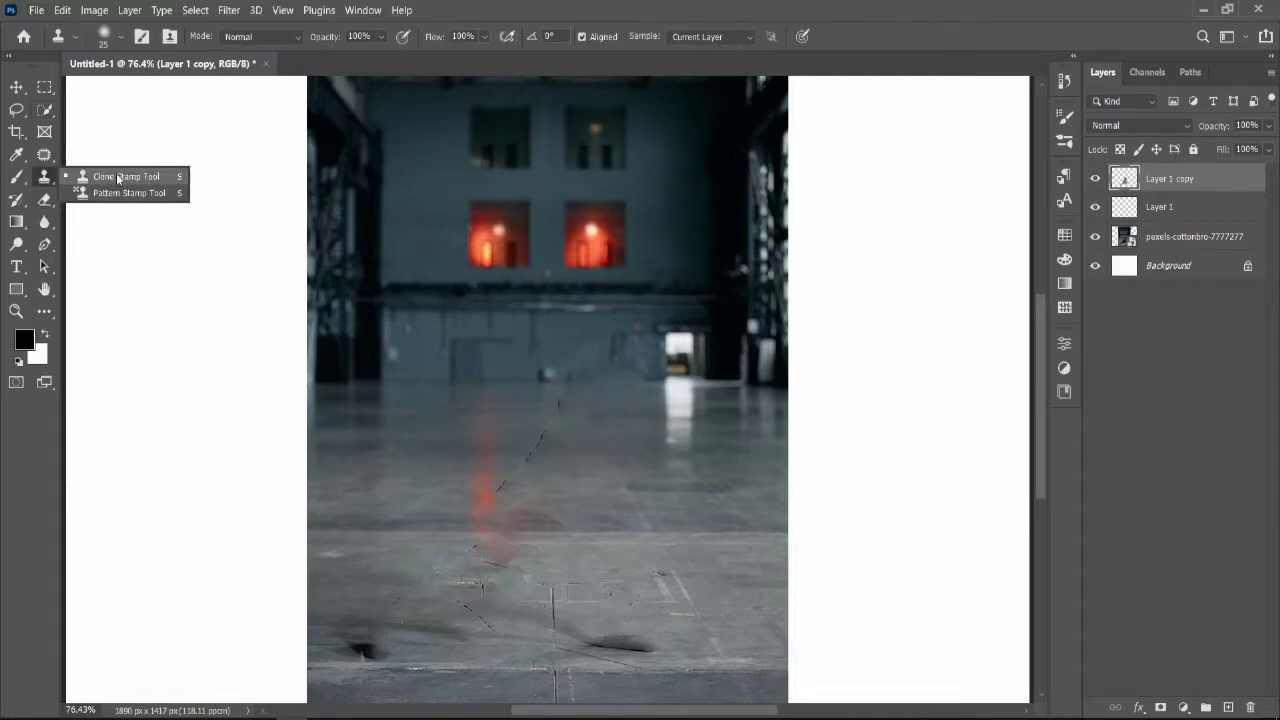
pyautogui.click(130, 250)
pyautogui.click(129, 257)
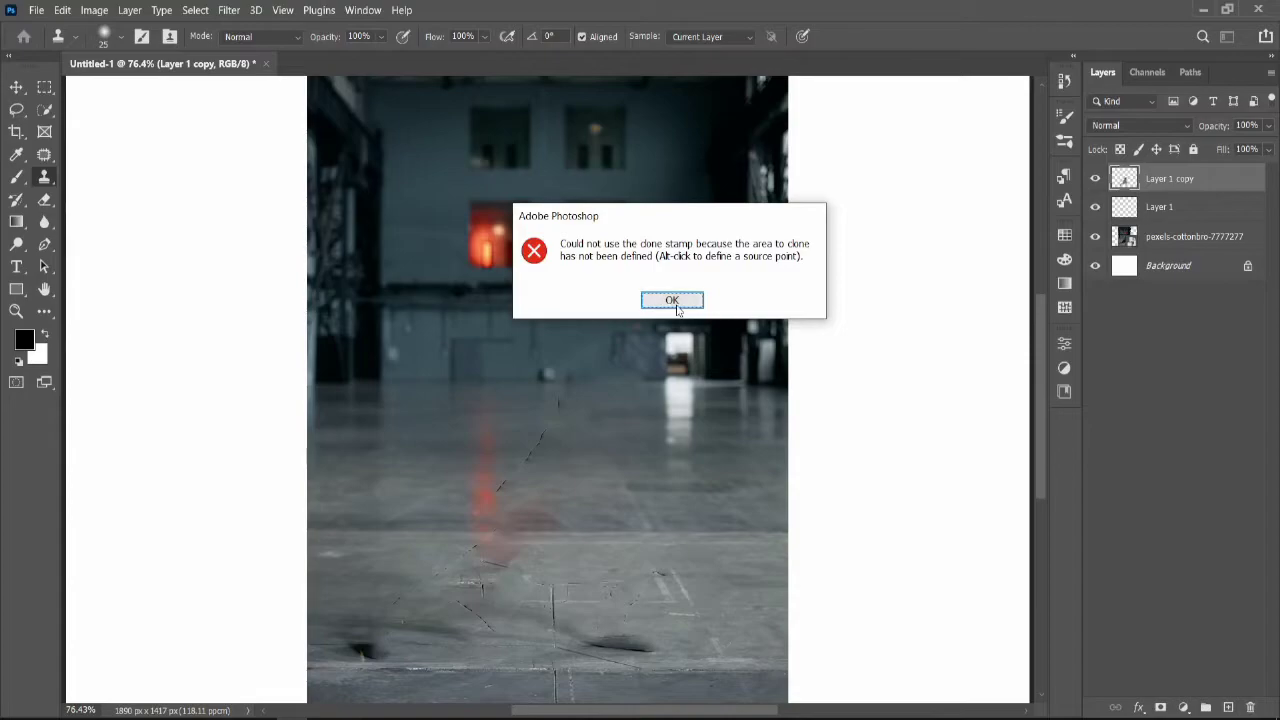
pyautogui.click(676, 306)
# - Delete the empty Layer 1
pyautogui.click(1188, 208)
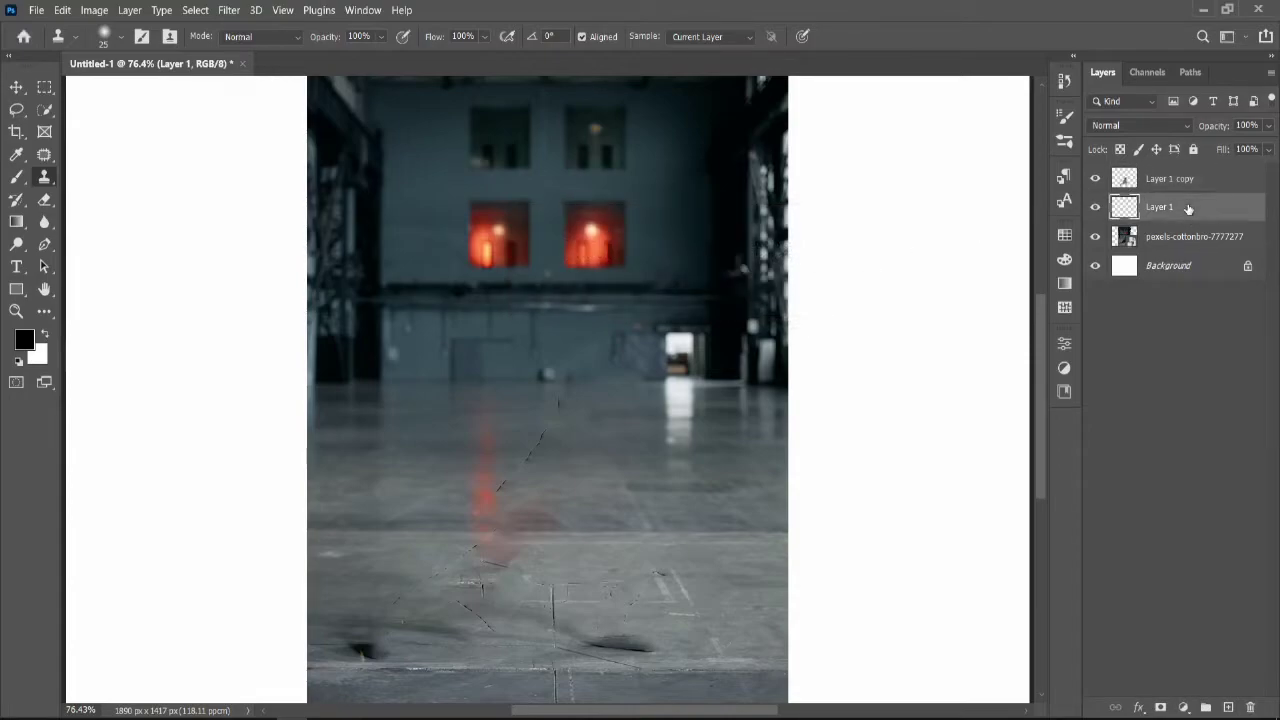
pyautogui.press('Delete')
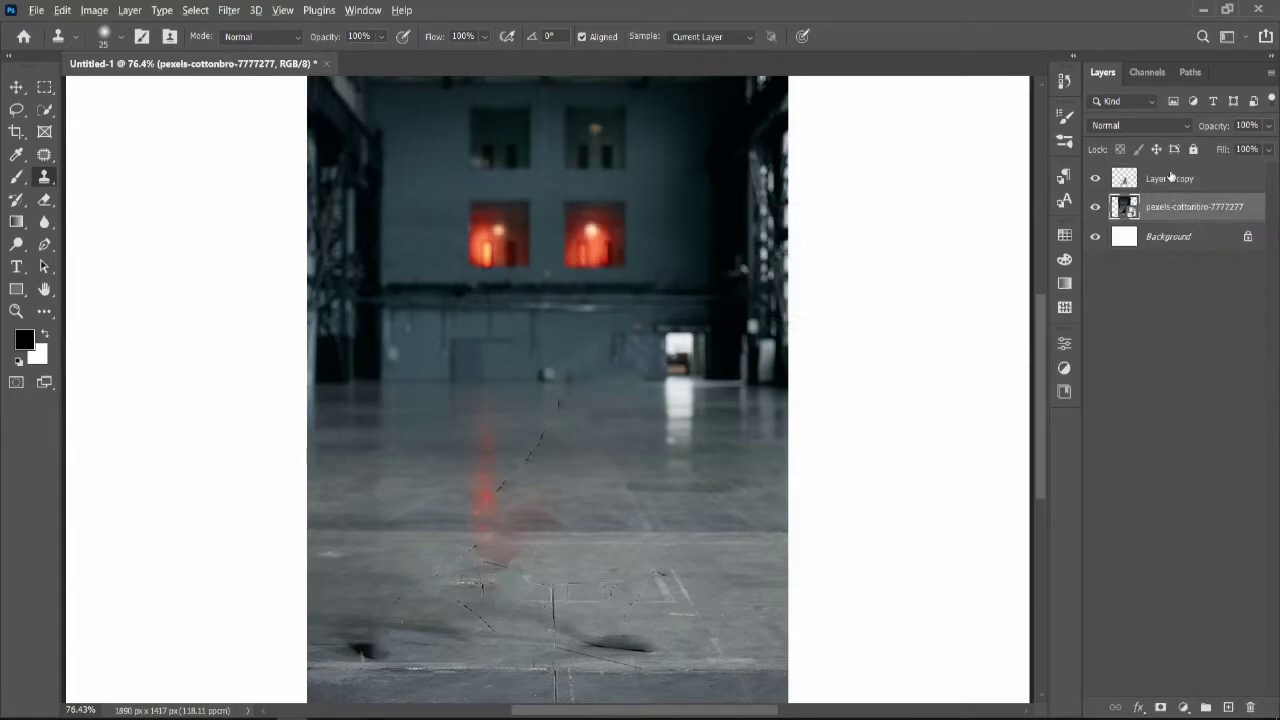
# - Merge Layer 1 copy with the pexels-cottonbro-7777277 photo layer
pyautogui.hotkey('ctrl', '+')
pyautogui.hotkey('ctrl', '+')
pyautogui.click(1170, 189)
pyautogui.keyDown('shift'); pyautogui.click(1170, 208); pyautogui.keyUp('shift')
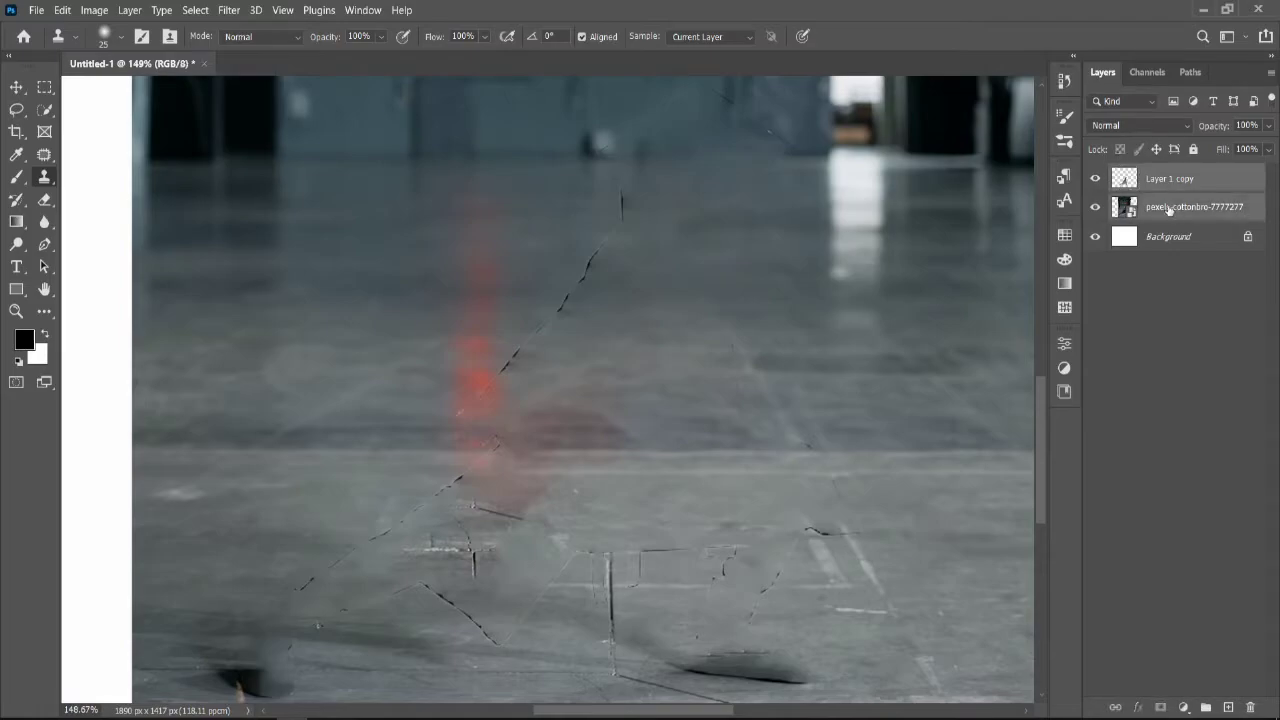
pyautogui.rightClick(1174, 220)
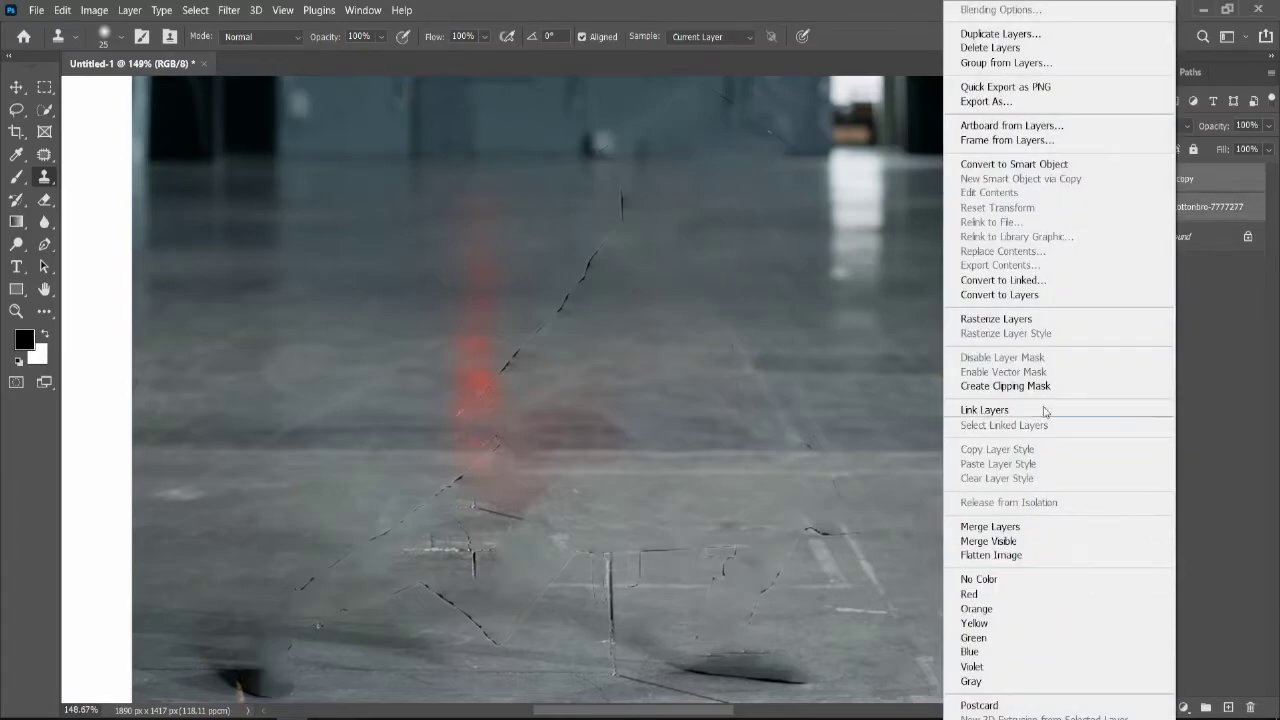
pyautogui.click(1037, 533)
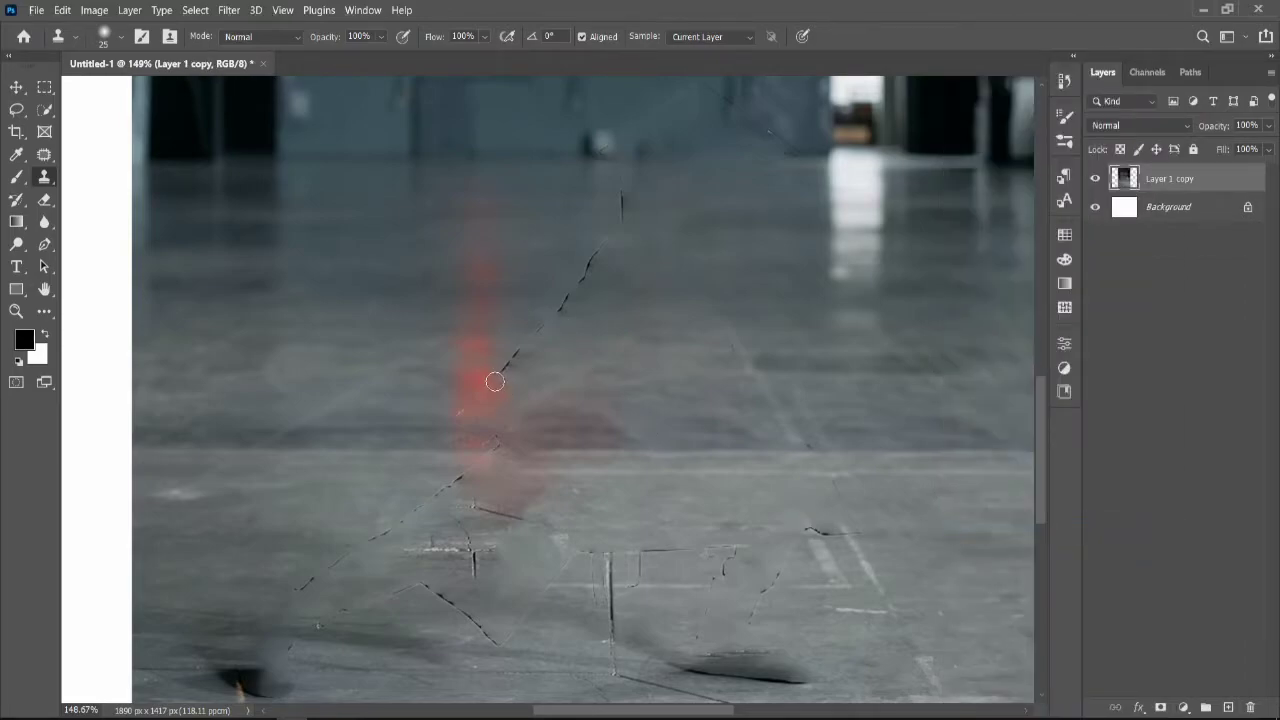
# - Clone clean floor and wall texture over the dark leftover outline fragments of the removed man
pyautogui.moveTo(495, 374)
pyautogui.mouseDown()
pyautogui.moveTo(618, 211)
pyautogui.moveTo(620, 163)
pyautogui.moveTo(602, 149)
pyautogui.moveTo(687, 86)
pyautogui.moveTo(735, 101)
pyautogui.mouseUp()
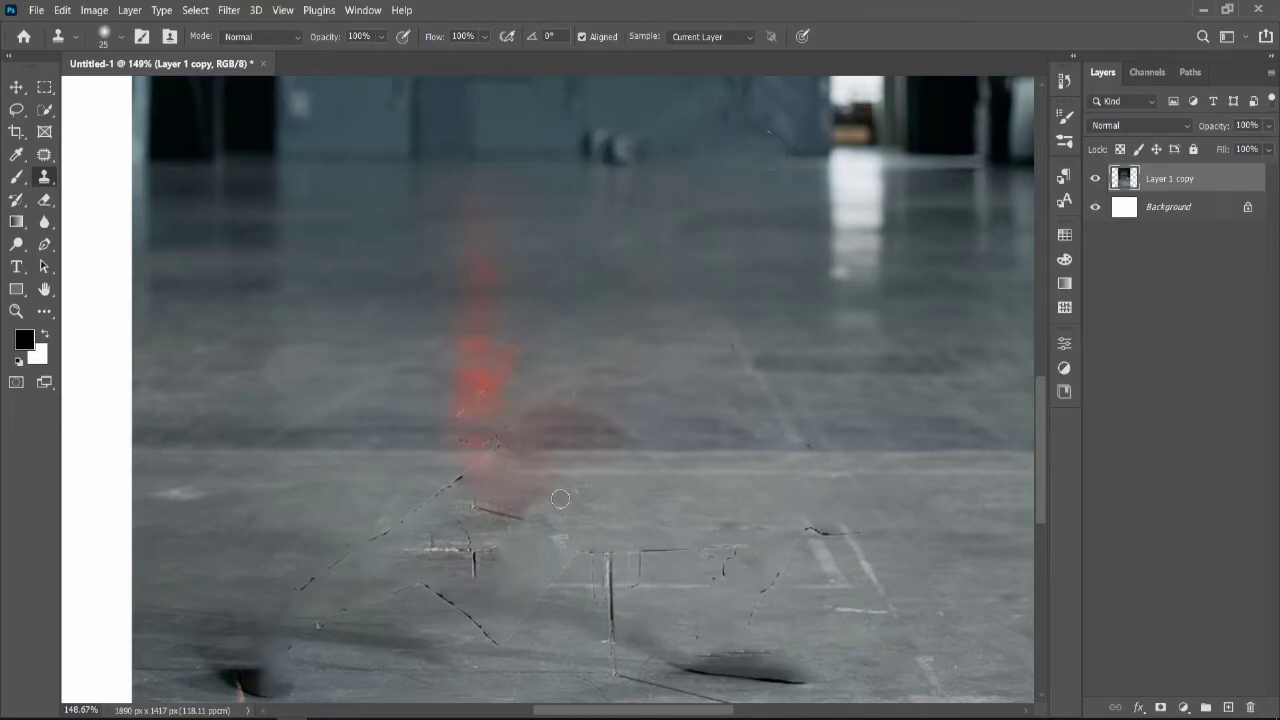
pyautogui.click(465, 411)
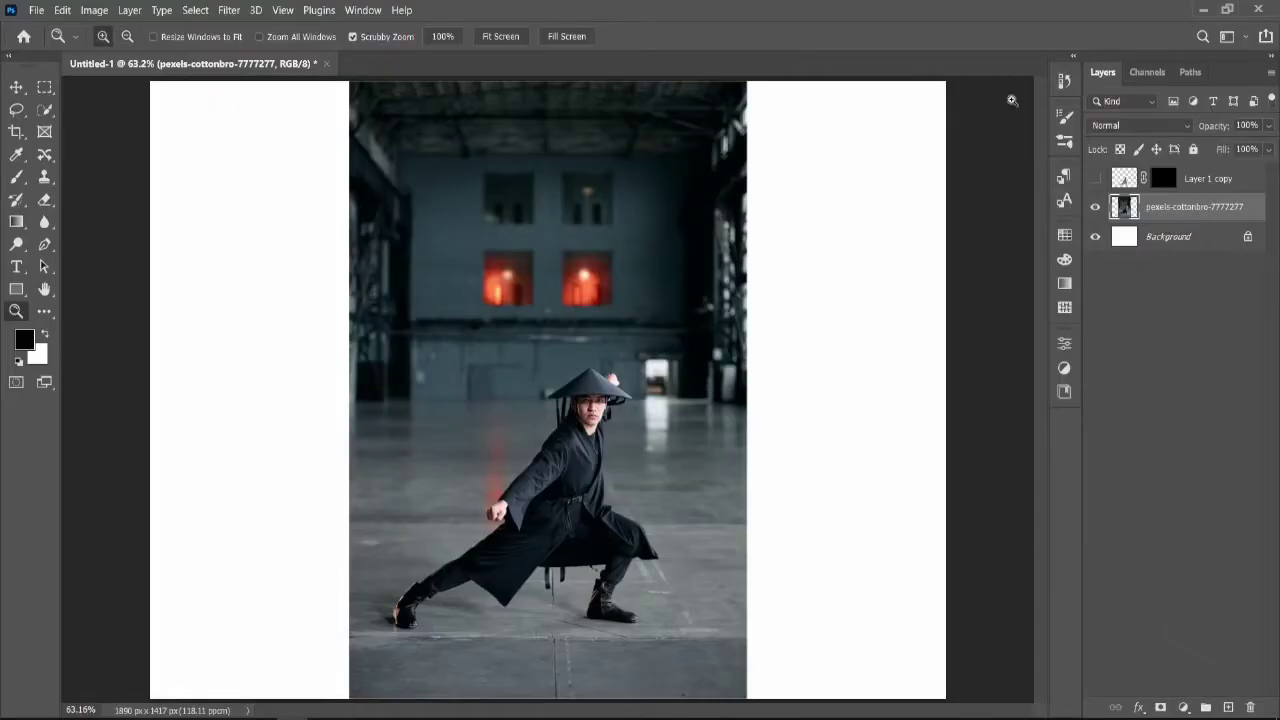
# - Load Path 1 as a selection around the man on the pexels-cottonbro-7777277 layer
pyautogui.click(1190, 72)
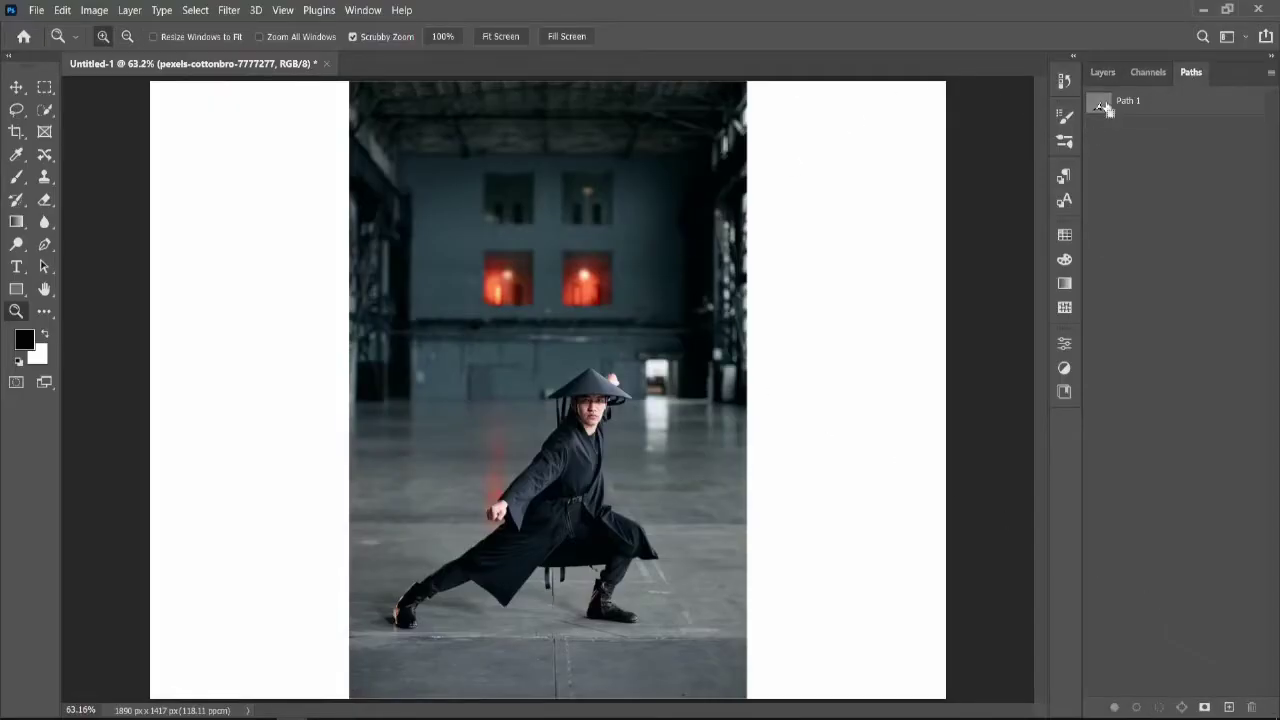
pyautogui.keyDown('ctrl'); pyautogui.click(1099, 104); pyautogui.keyUp('ctrl')
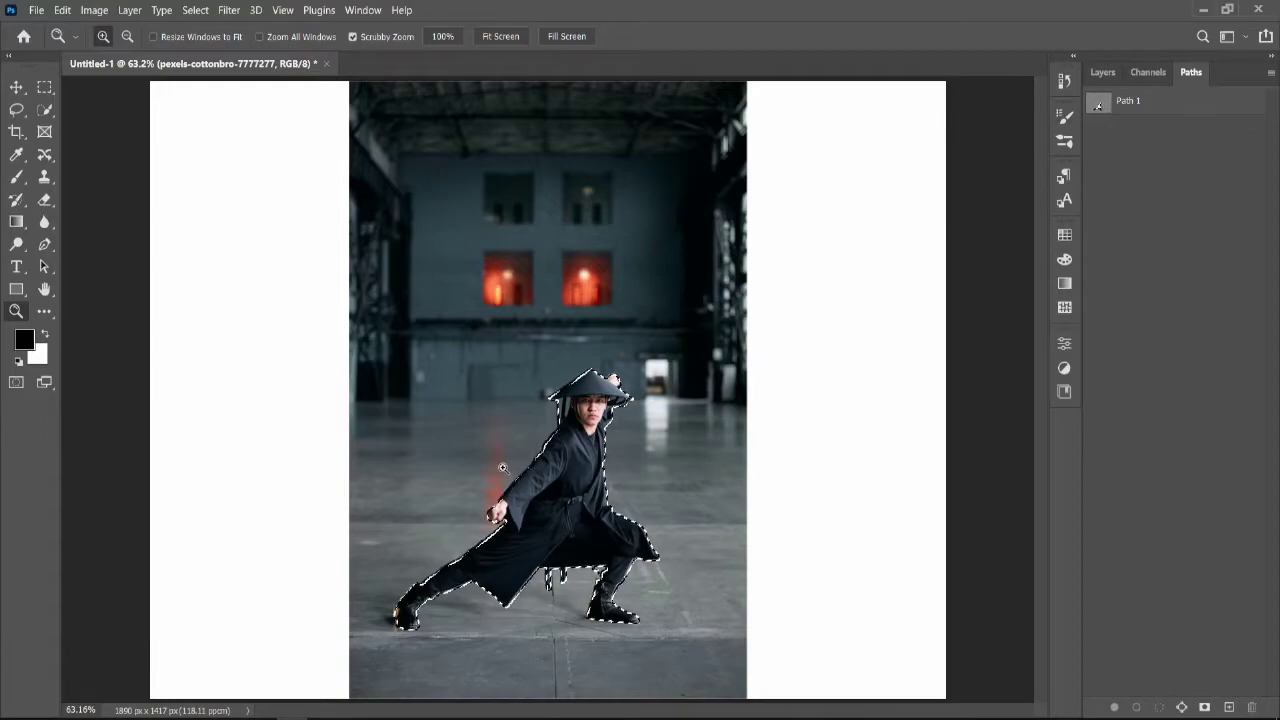
pyautogui.moveTo(672, 460); pyautogui.dragTo(752, 460)
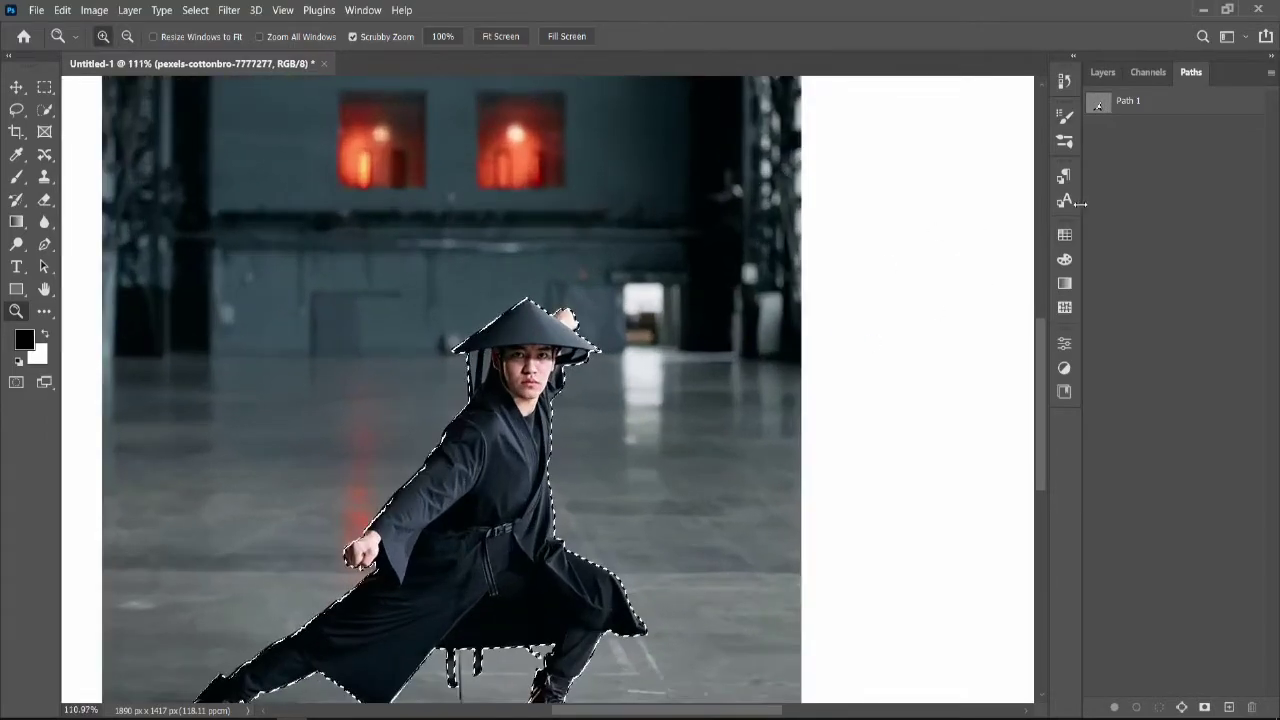
pyautogui.click(1102, 72)
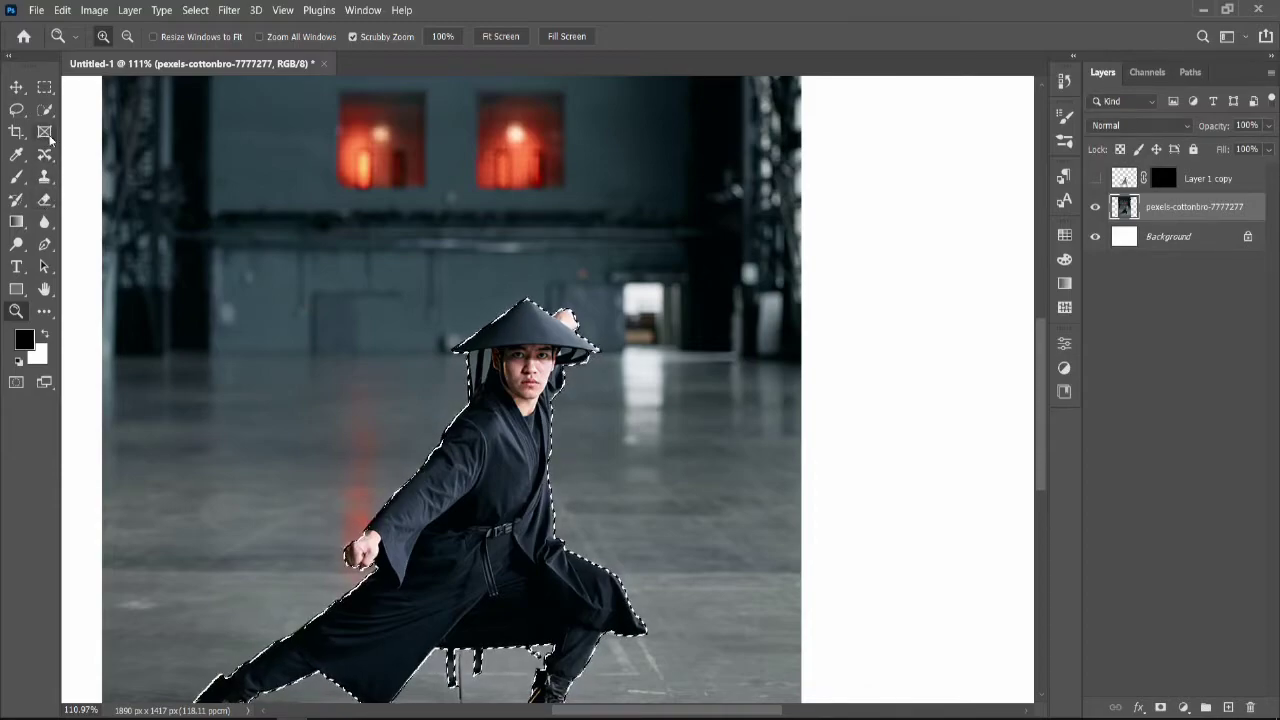
# - Heal over the man's hat, head and upper body inside the selection with the Spot Healing Brush set to Content-Aware
pyautogui.click(46, 156)
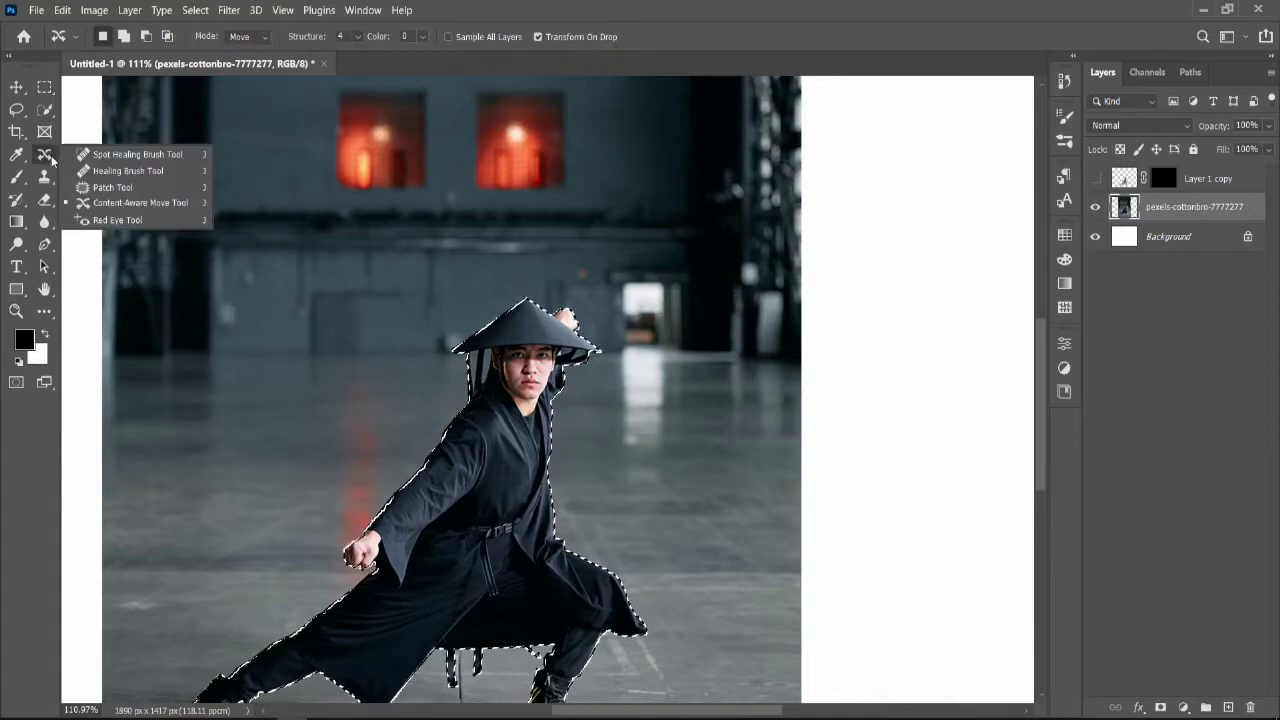
pyautogui.click(150, 156)
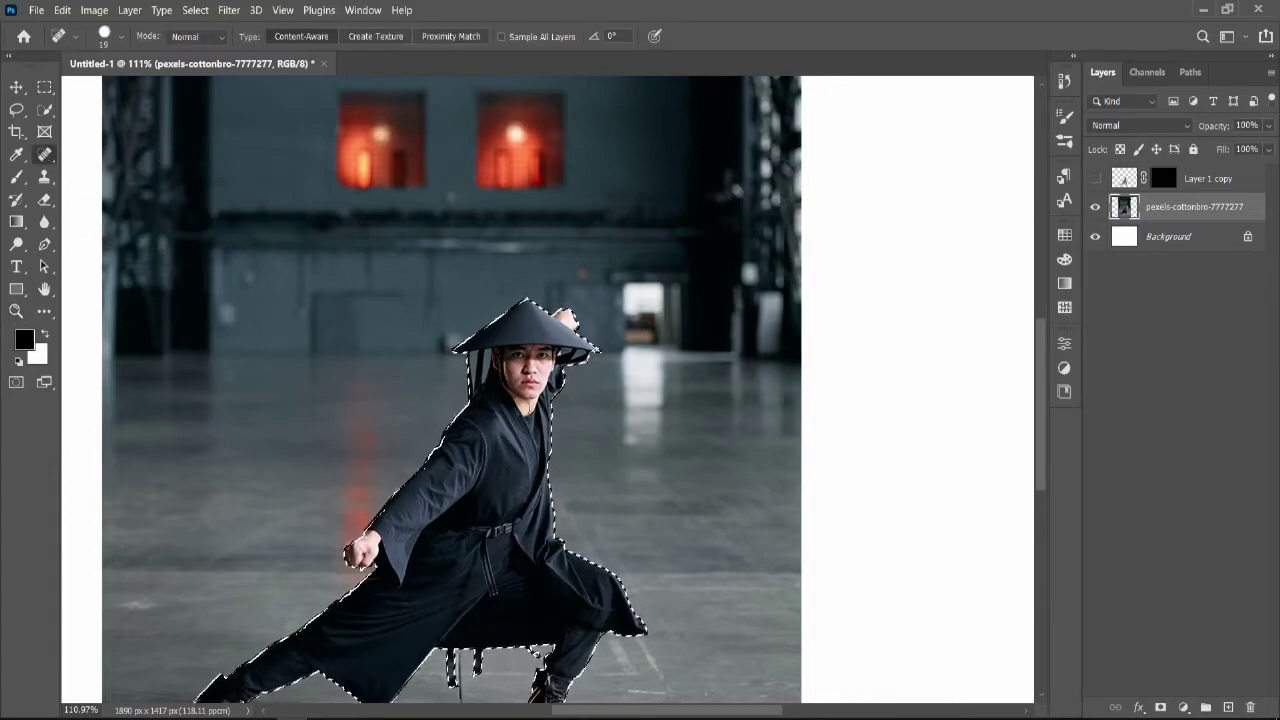
pyautogui.scroll(3, 530, 412)
pyautogui.moveTo(437, 314); pyautogui.dragTo(514, 314)
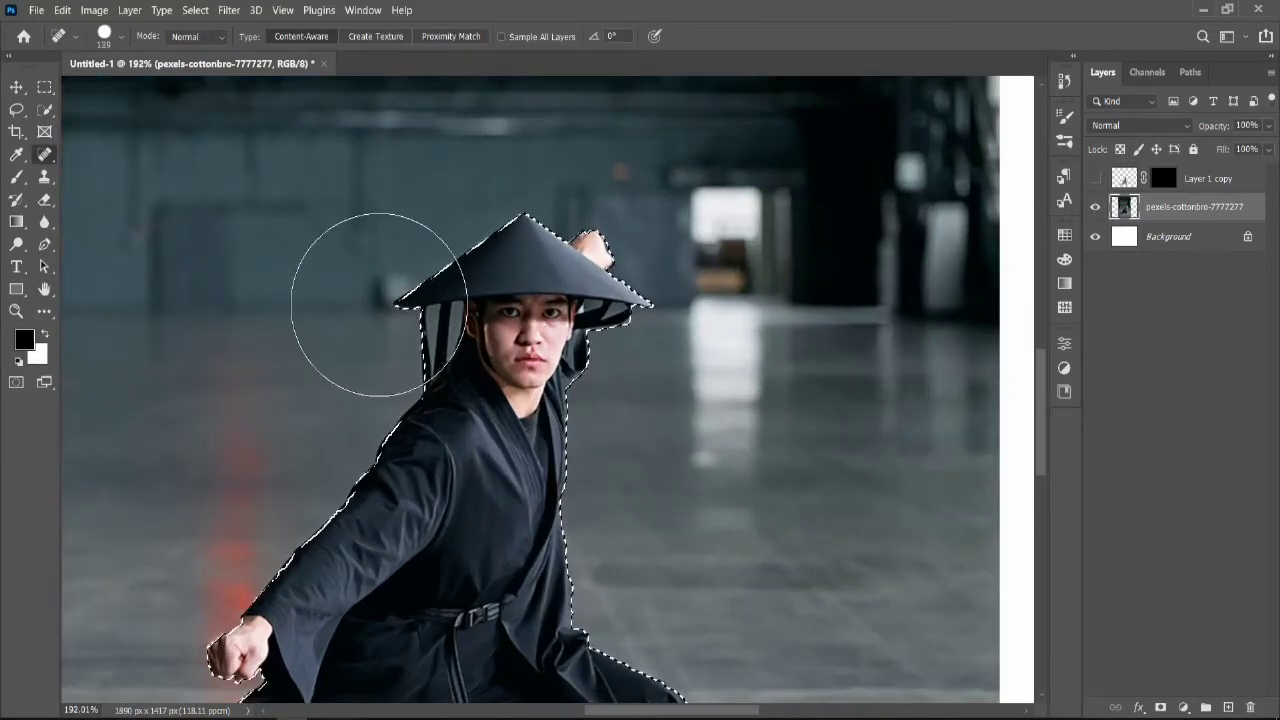
pyautogui.moveTo(379, 305)
pyautogui.mouseDown()
pyautogui.moveTo(559, 267)
pyautogui.moveTo(361, 325)
pyautogui.moveTo(543, 409)
pyautogui.moveTo(311, 531)
pyautogui.moveTo(601, 477)
pyautogui.moveTo(626, 254)
pyautogui.moveTo(448, 559)
pyautogui.mouseUp()
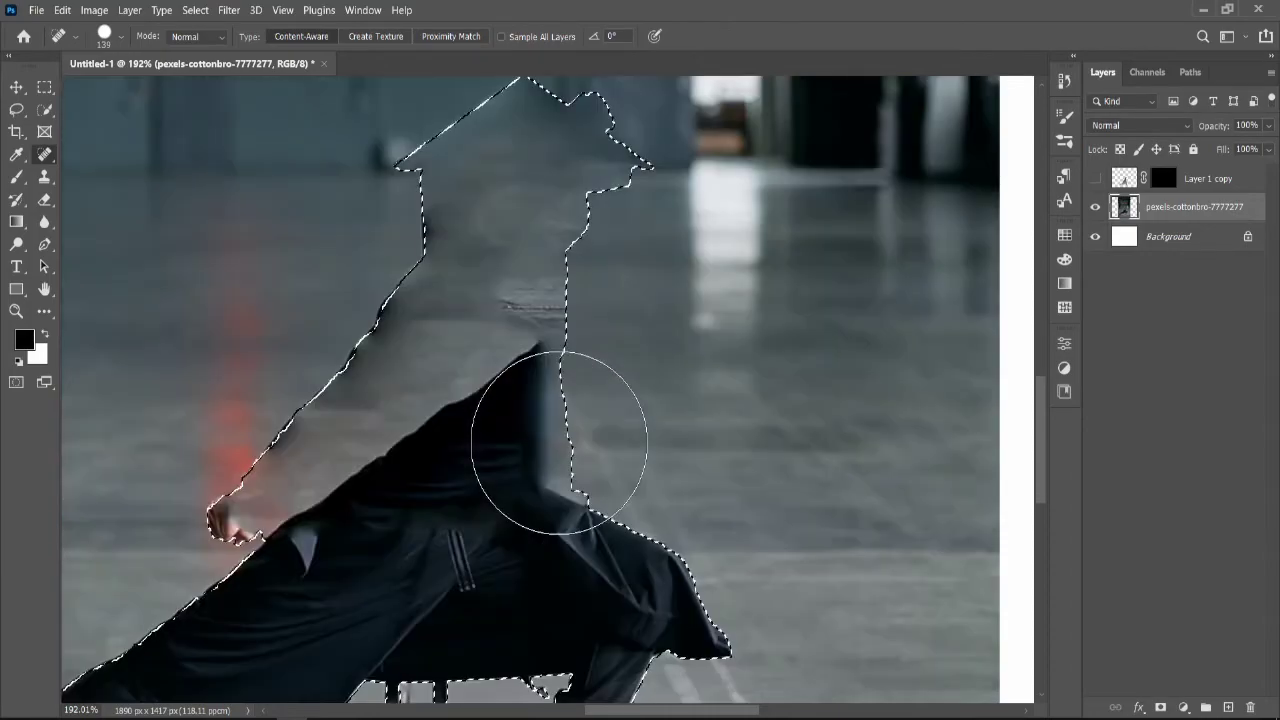
# - Set the healing brush to 178 px with 0% hardness and paint over the whole selected silhouette
pyautogui.scroll(-6, 557, 443)
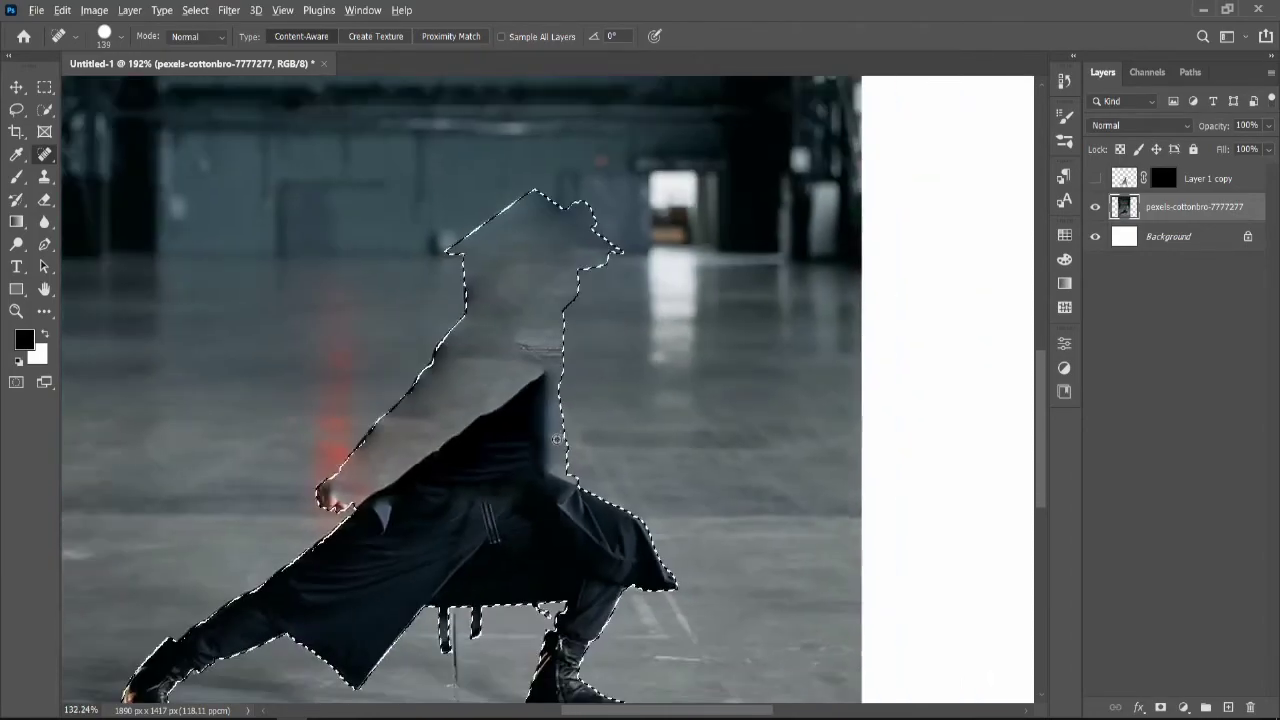
pyautogui.rightClick(410, 463)
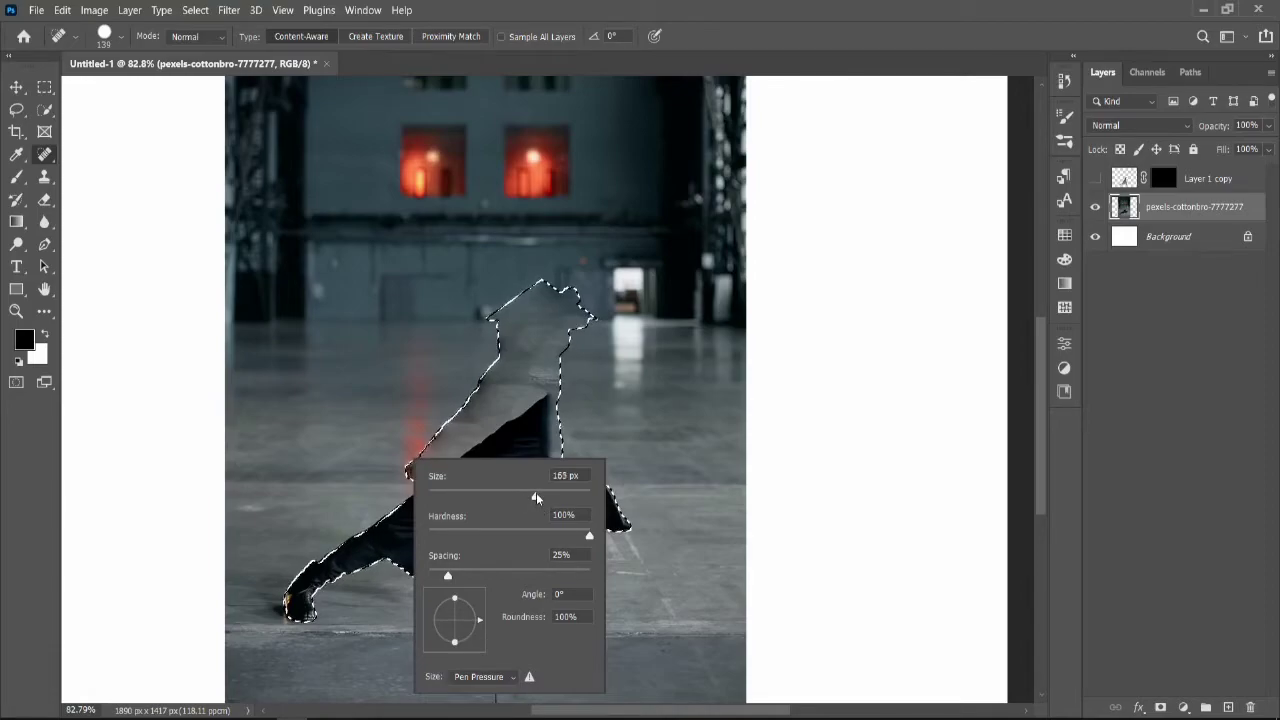
pyautogui.moveTo(536, 497); pyautogui.dragTo(541, 495)
pyautogui.moveTo(590, 535); pyautogui.dragTo(379, 541)
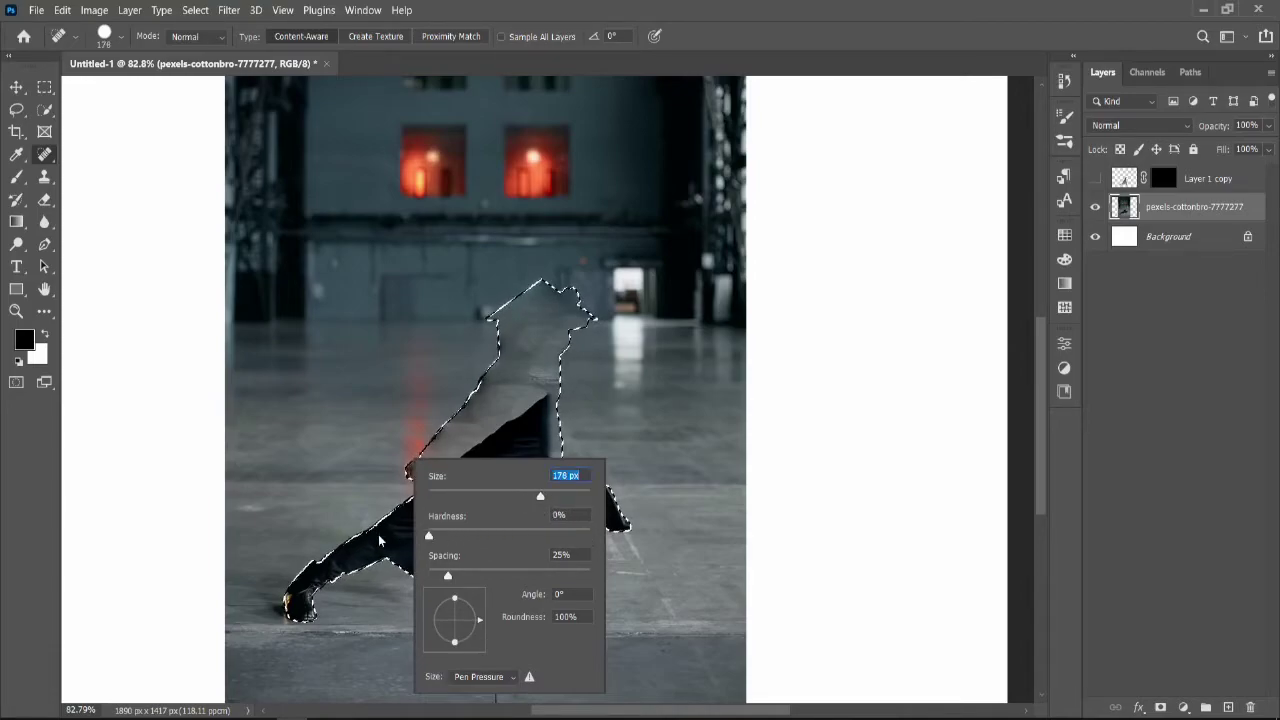
pyautogui.moveTo(529, 346)
pyautogui.mouseDown()
pyautogui.moveTo(583, 386)
pyautogui.moveTo(520, 454)
pyautogui.moveTo(695, 426)
pyautogui.moveTo(305, 548)
pyautogui.moveTo(654, 550)
pyautogui.mouseUp()
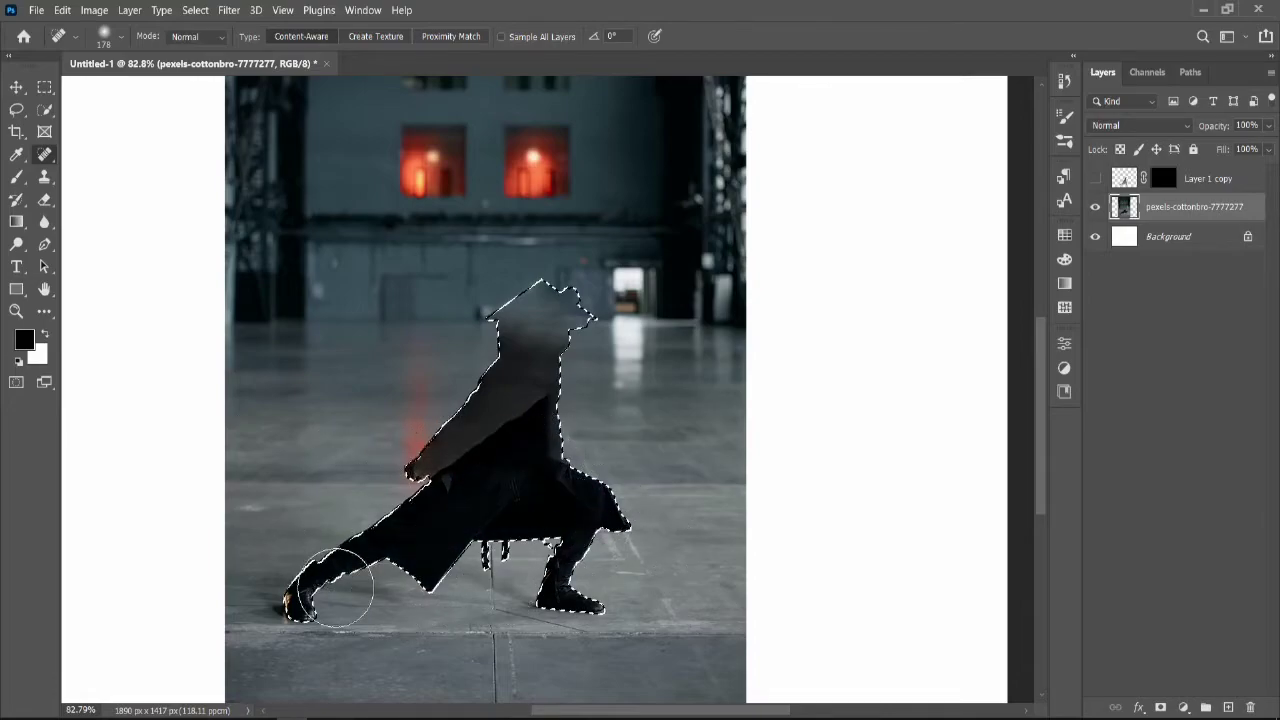
# - Step back and forth through the healing strokes and rework the coat and legs inside the silhouette selection
pyautogui.hotkey('ctrl', 'z')
pyautogui.hotkey('ctrl', 'z')
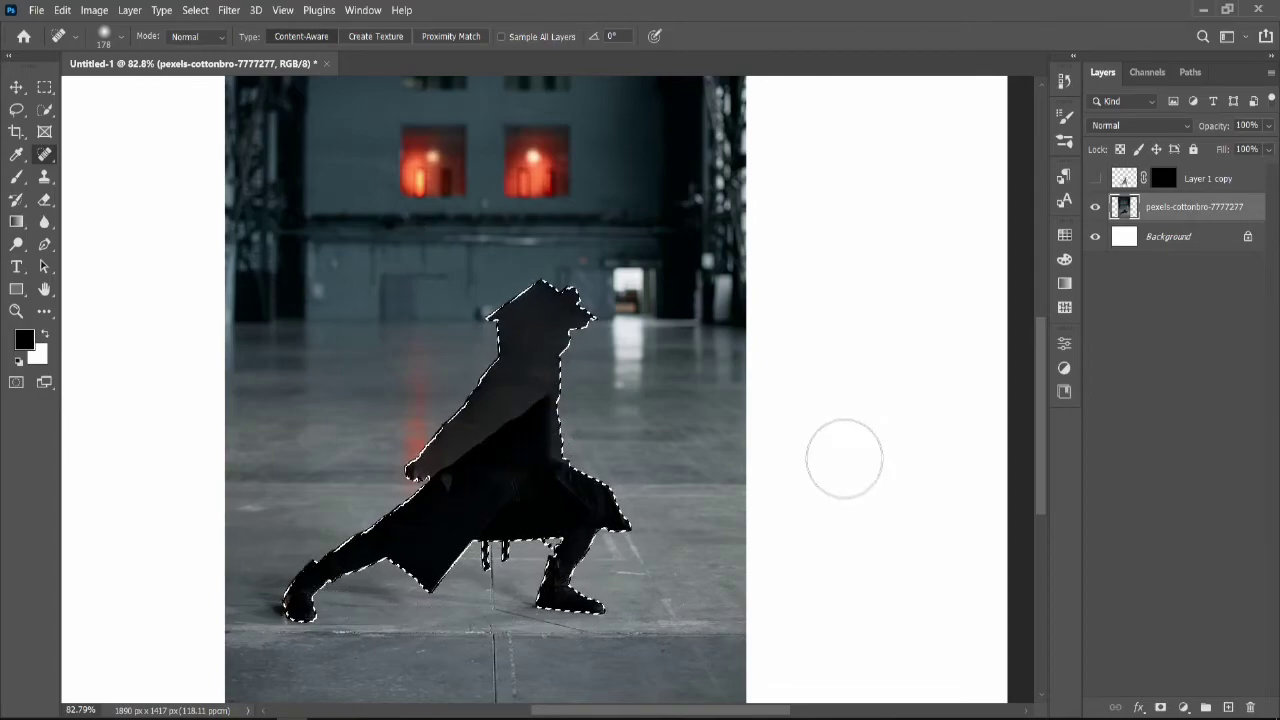
pyautogui.hotkey('ctrl', 'shift', 'z')
pyautogui.hotkey('ctrl', 'z')
pyautogui.hotkey('ctrl', 'z')
pyautogui.hotkey('ctrl', 'z')
pyautogui.hotkey('ctrl', 'z')
pyautogui.hotkey('ctrl', 'z')
pyautogui.hotkey('ctrl', 'z')
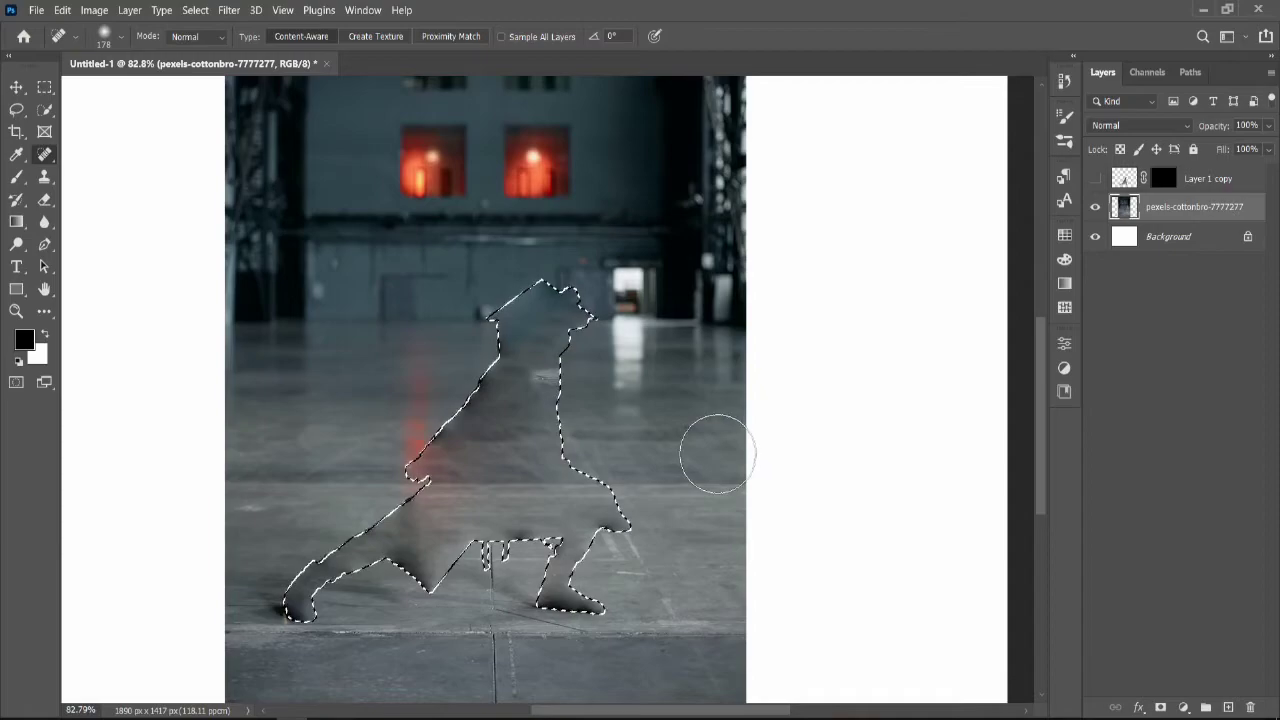
pyautogui.hotkey('ctrl', 'z')
pyautogui.hotkey('ctrl', 'z')
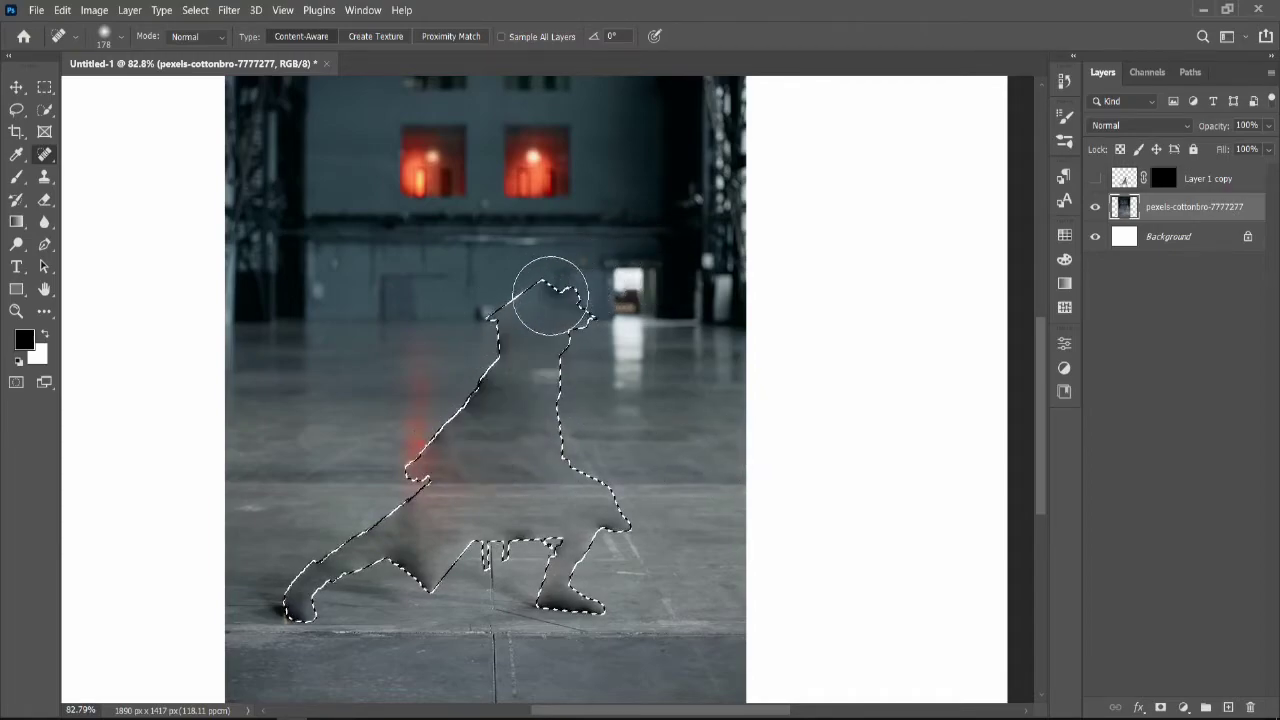
# - Paint further healing passes over the smudged torso, arm and legs inside the silhouette, and clear the selection
pyautogui.moveTo(540, 308)
pyautogui.mouseDown()
pyautogui.moveTo(462, 446)
pyautogui.moveTo(403, 505)
pyautogui.mouseUp()
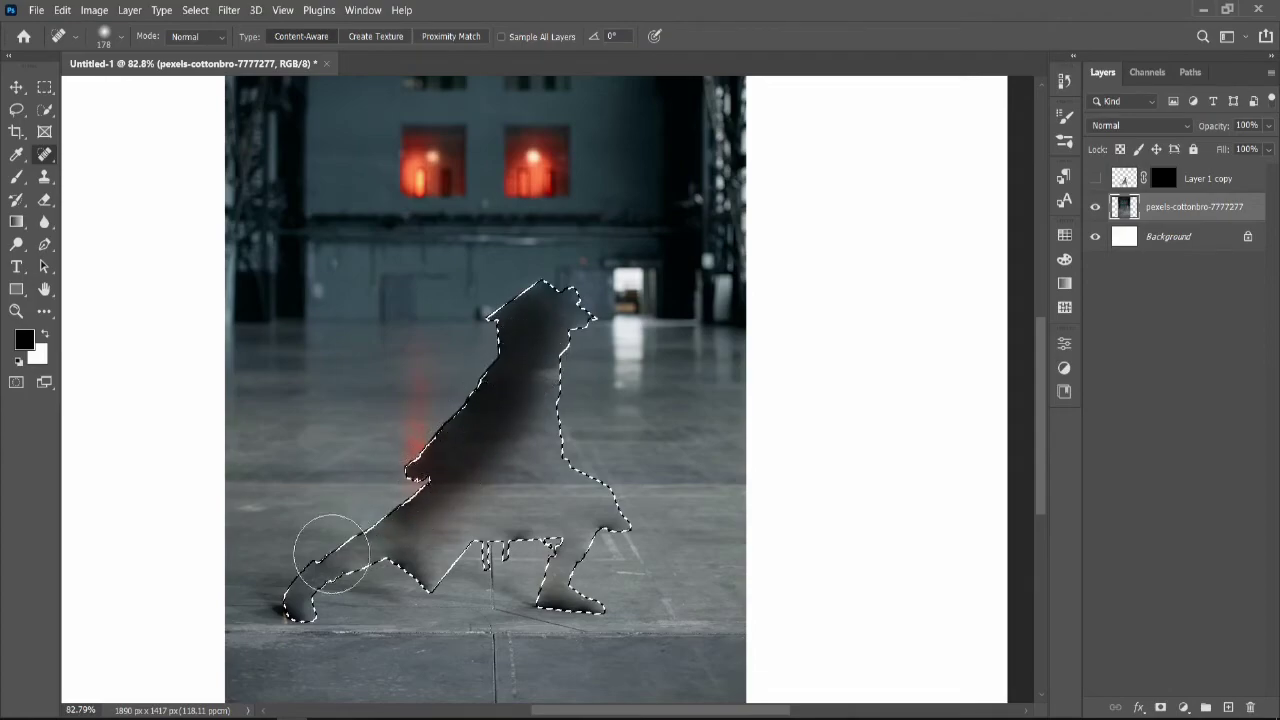
pyautogui.hotkey('ctrl', 'z')
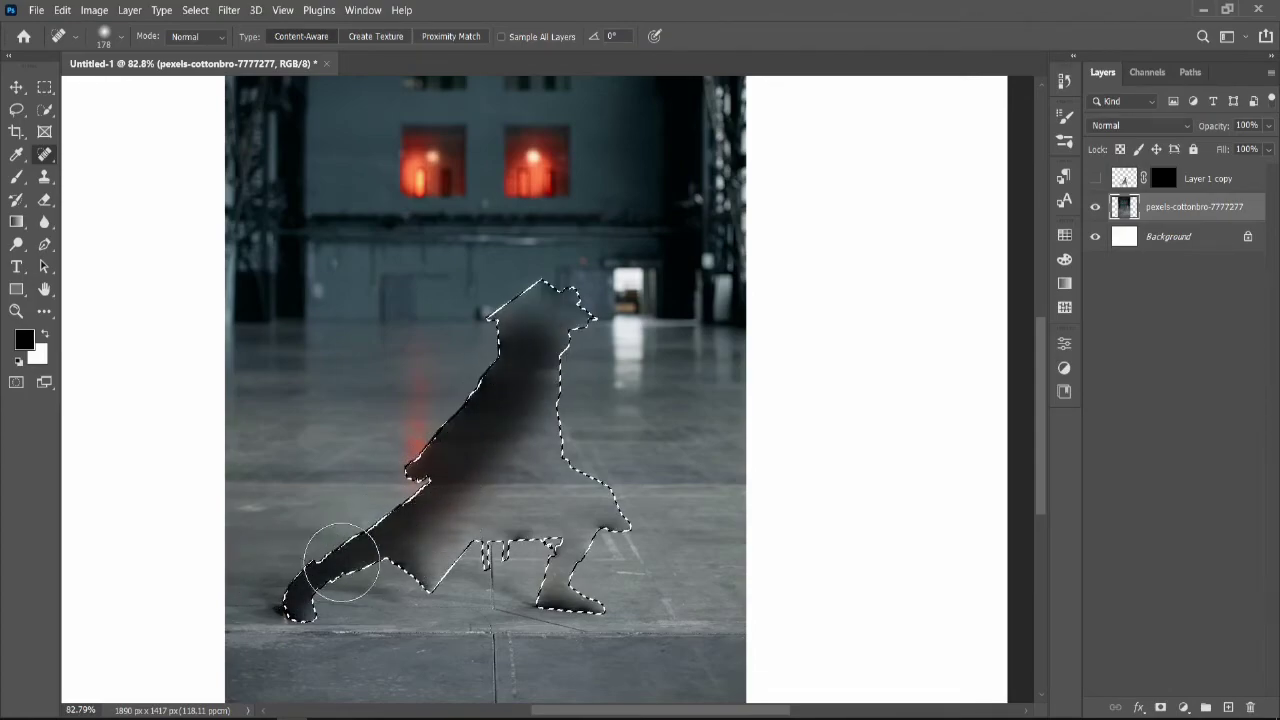
pyautogui.moveTo(419, 536)
pyautogui.mouseDown()
pyautogui.moveTo(555, 564)
pyautogui.moveTo(671, 522)
pyautogui.mouseUp()
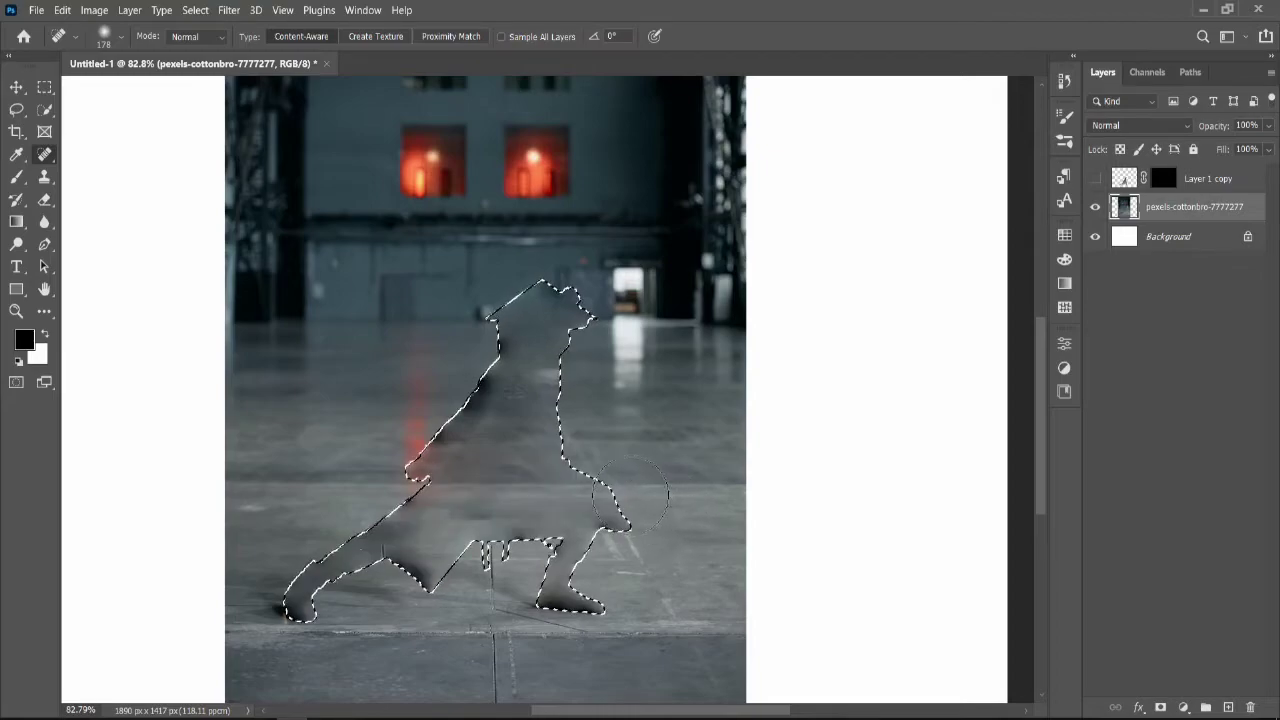
pyautogui.moveTo(446, 434)
pyautogui.mouseDown()
pyautogui.moveTo(491, 320)
pyautogui.moveTo(426, 448)
pyautogui.mouseUp()
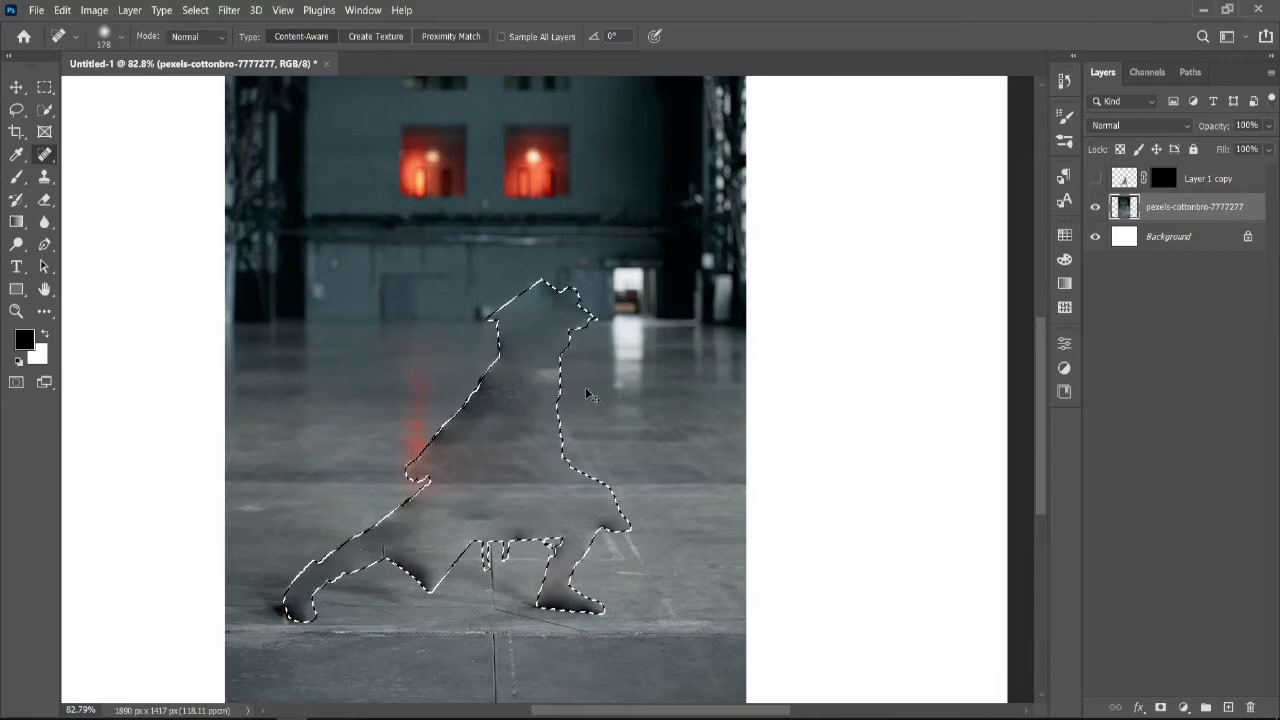
pyautogui.hotkey('ctrl', 'd')
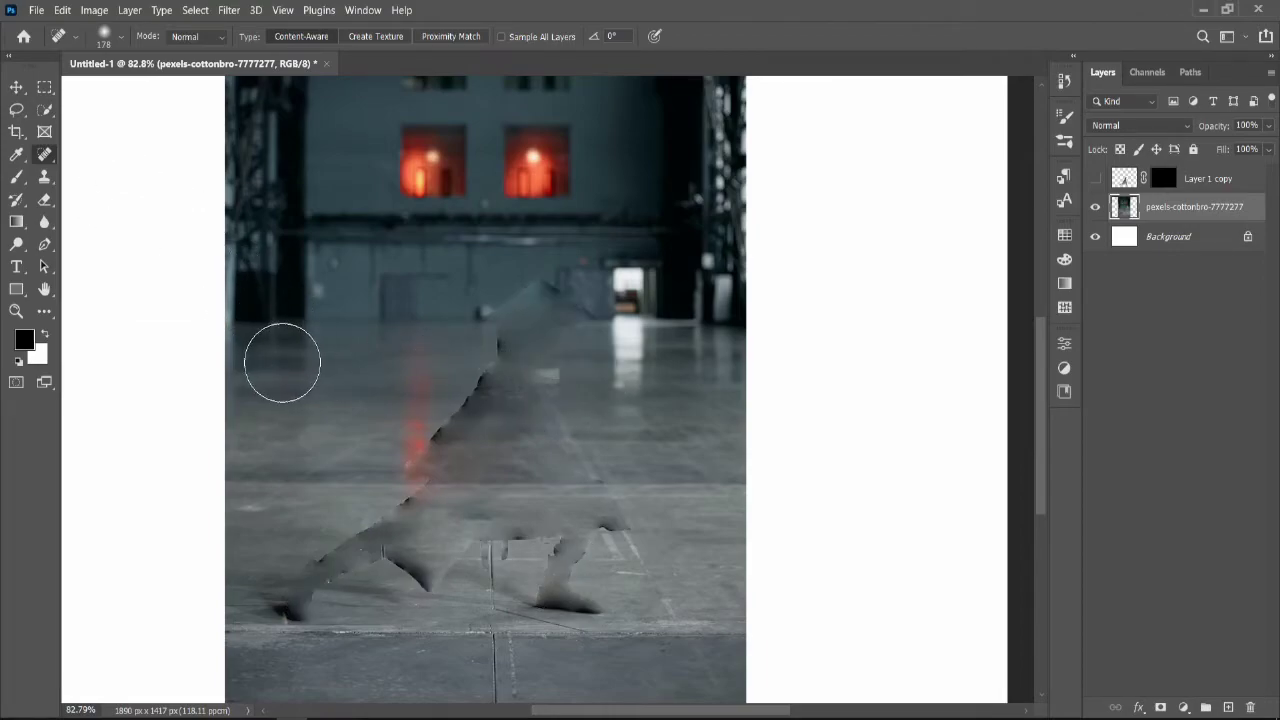
# - Reduce the healing brush to 22 px and heal the dark jagged outline from the neck down along the outstretched arm
pyautogui.moveTo(282, 362)
pyautogui.mouseDown()
pyautogui.moveTo(362, 364)
pyautogui.moveTo(176, 365)
pyautogui.moveTo(218, 365)
pyautogui.mouseUp()
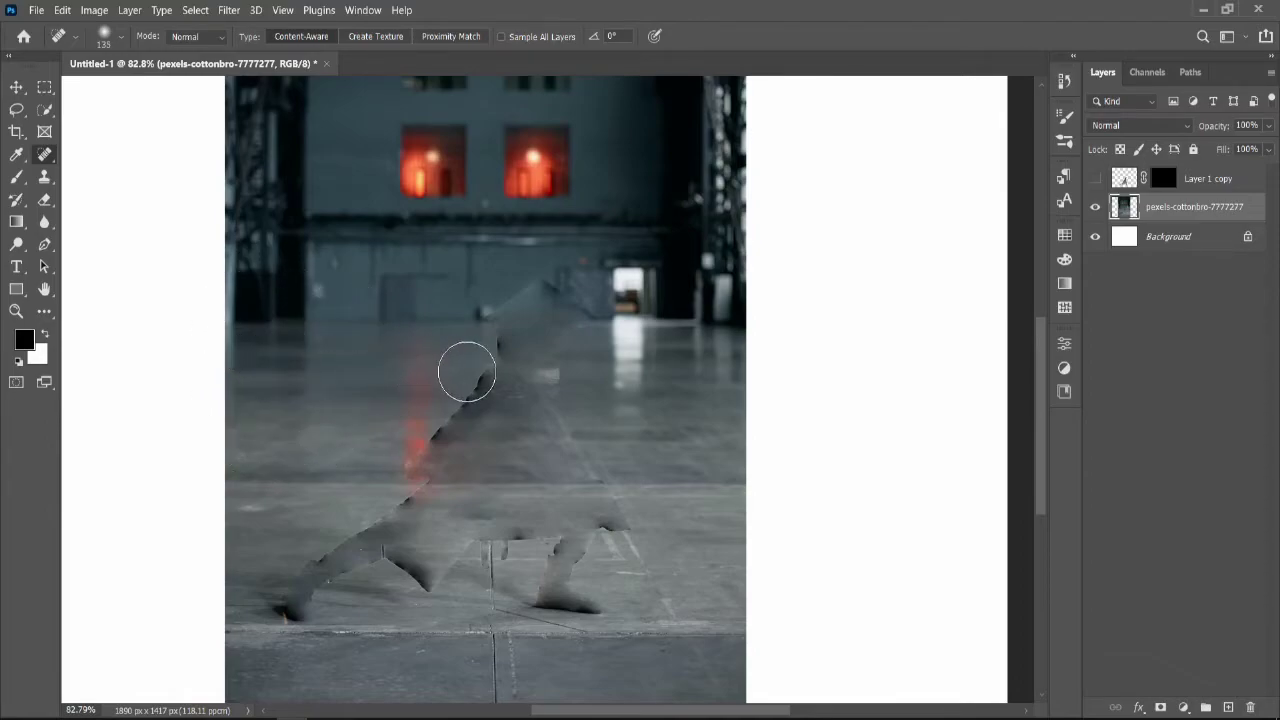
pyautogui.scroll(10, 488, 405)
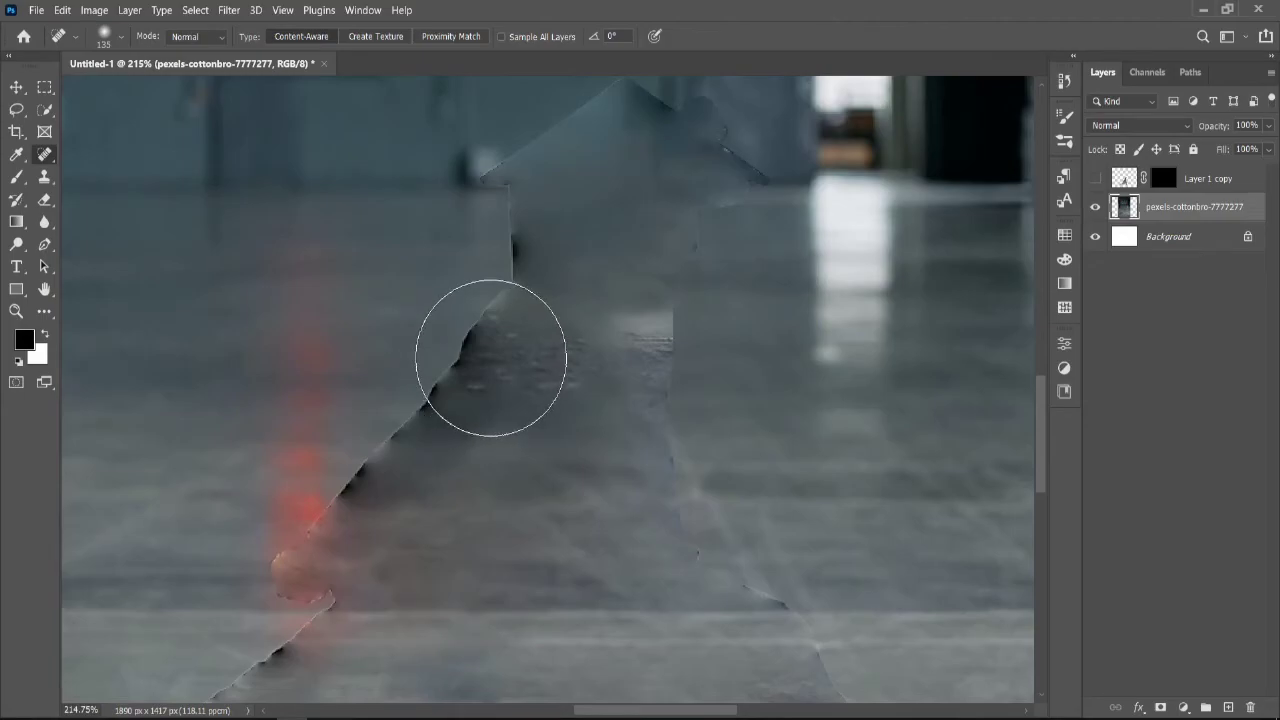
pyautogui.moveTo(490, 357); pyautogui.dragTo(384, 378)
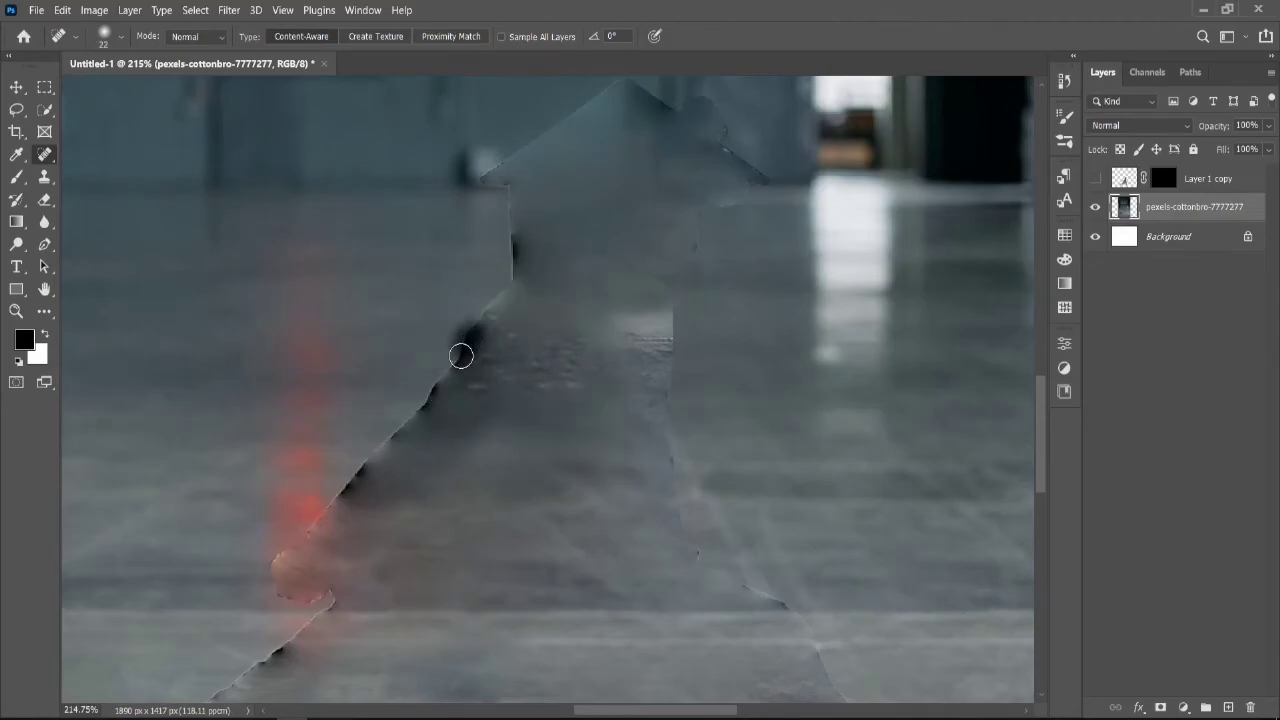
pyautogui.moveTo(458, 361); pyautogui.dragTo(476, 326)
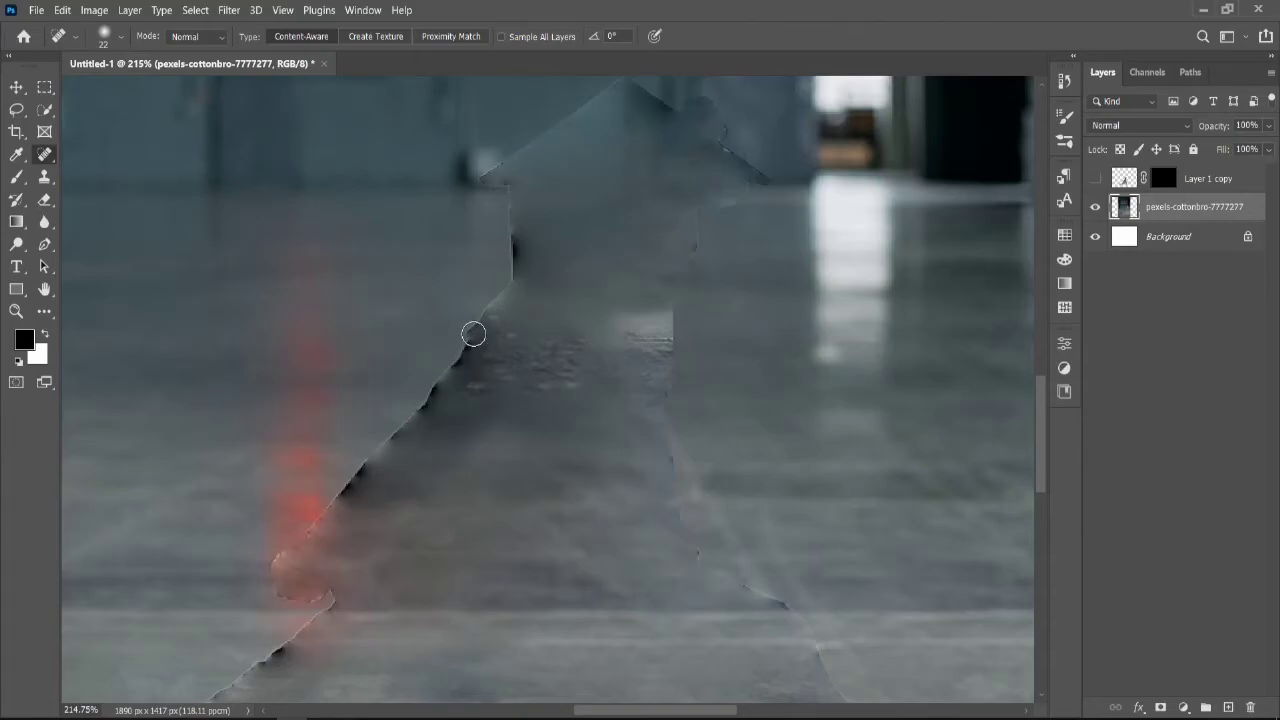
pyautogui.moveTo(453, 378)
pyautogui.mouseDown()
pyautogui.moveTo(477, 328)
pyautogui.moveTo(523, 273)
pyautogui.moveTo(509, 178)
pyautogui.mouseUp()
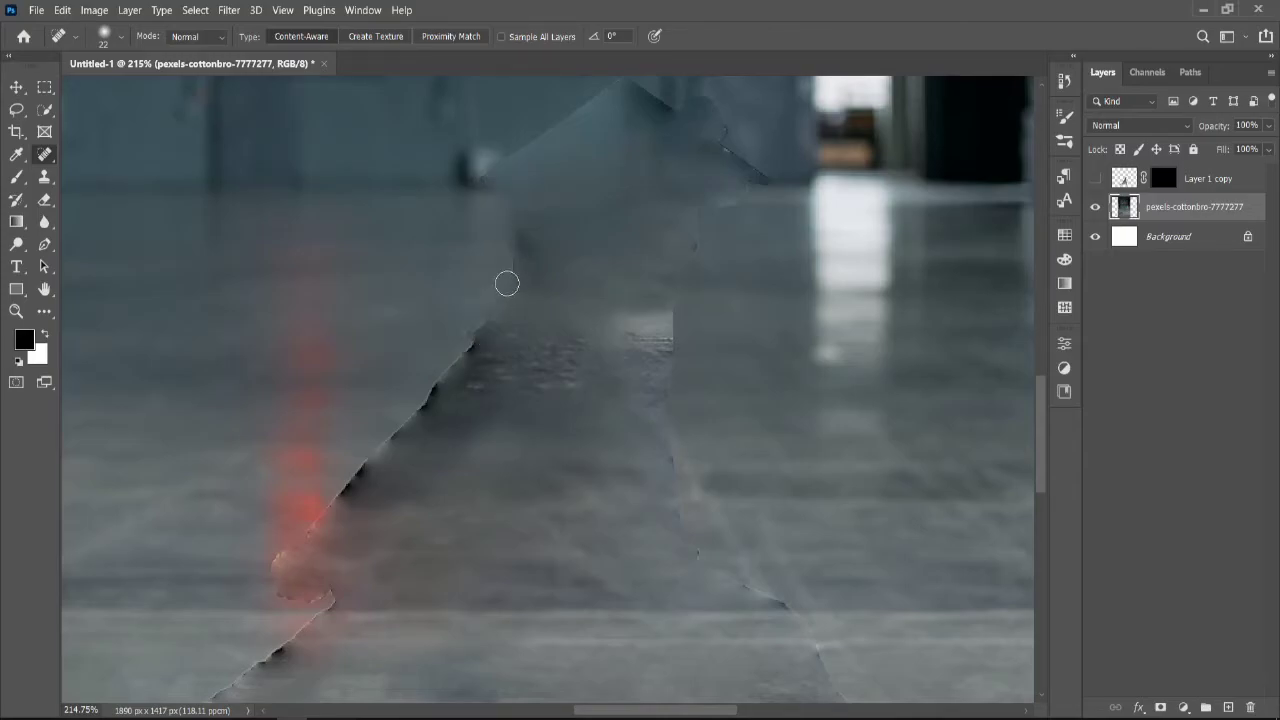
pyautogui.moveTo(511, 239)
pyautogui.mouseDown()
pyautogui.moveTo(482, 327)
pyautogui.moveTo(275, 578)
pyautogui.mouseUp()
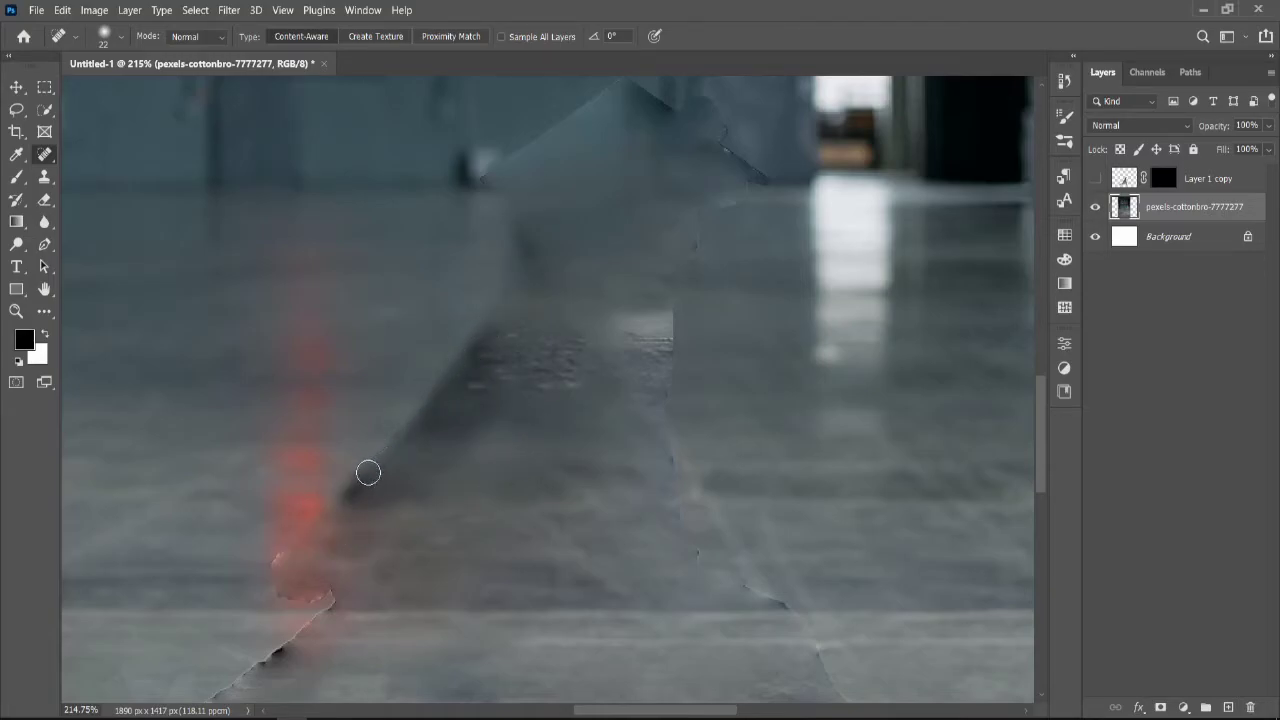
pyautogui.moveTo(368, 472); pyautogui.dragTo(345, 492)
# - Heal the leftover hat outline on the wall and the seam down the back and coat hem on the floor
pyautogui.moveTo(489, 177)
pyautogui.mouseDown()
pyautogui.moveTo(486, 166)
pyautogui.moveTo(635, 82)
pyautogui.moveTo(767, 185)
pyautogui.mouseUp()
pyautogui.scroll(-2, 700, 310)
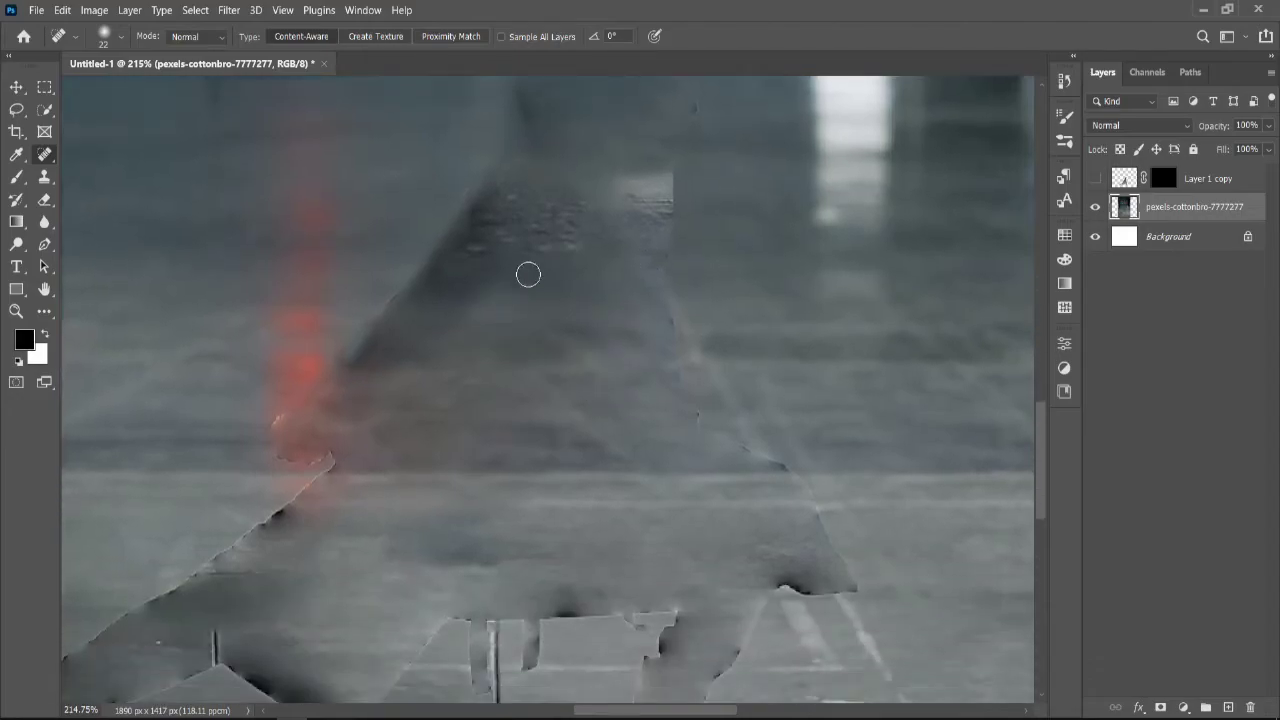
pyautogui.moveTo(801, 587); pyautogui.dragTo(857, 580)
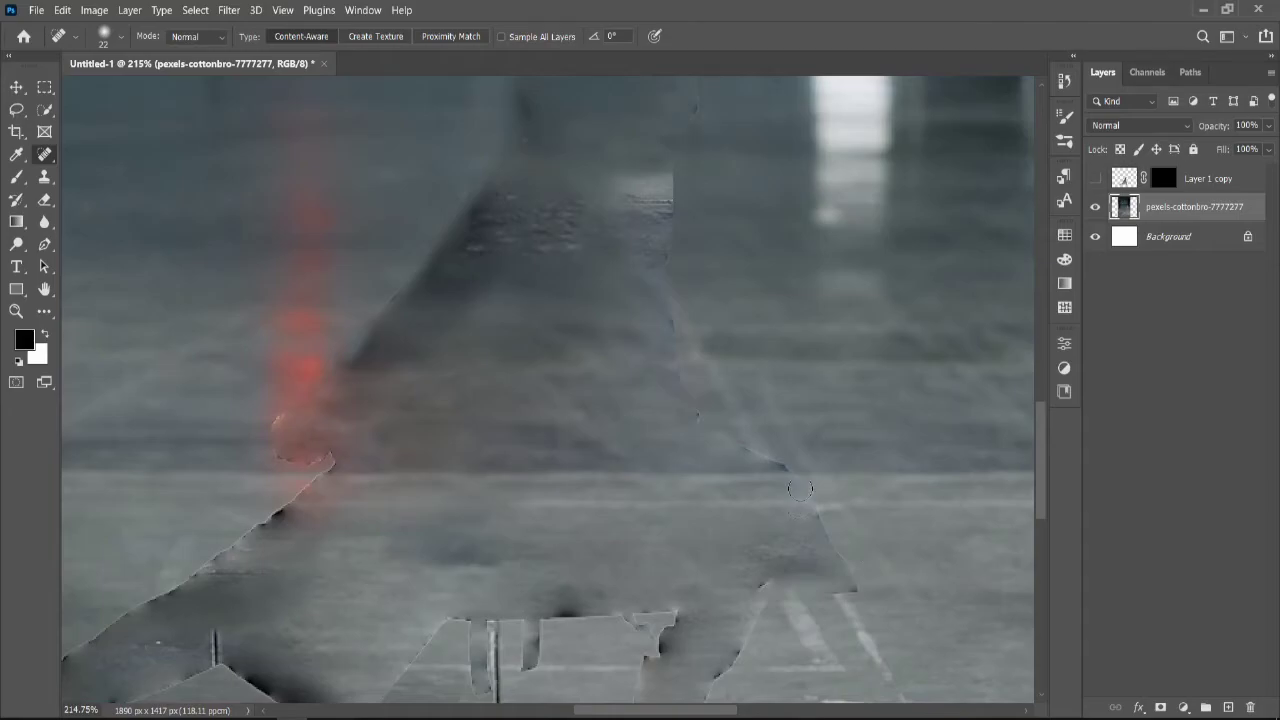
pyautogui.moveTo(800, 488)
pyautogui.mouseDown()
pyautogui.moveTo(671, 395)
pyautogui.moveTo(663, 288)
pyautogui.moveTo(706, 441)
pyautogui.moveTo(800, 478)
pyautogui.moveTo(853, 590)
pyautogui.mouseUp()
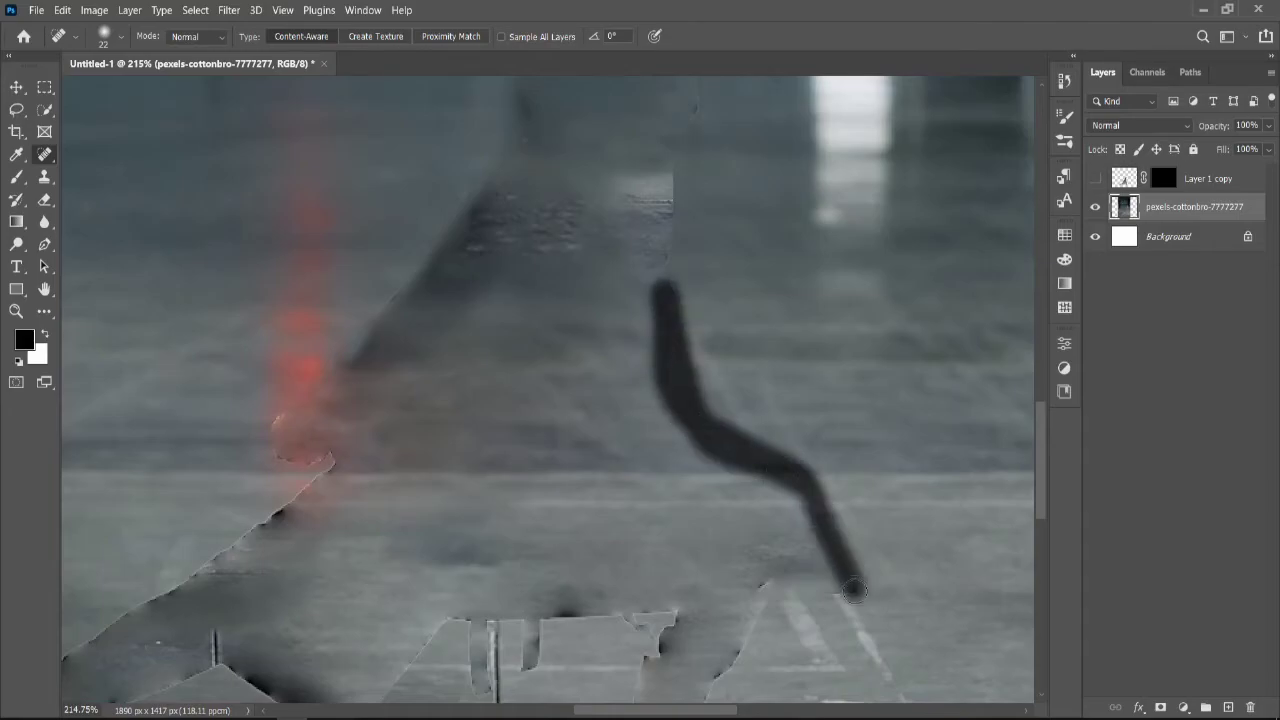
pyautogui.scroll(2, 677, 489)
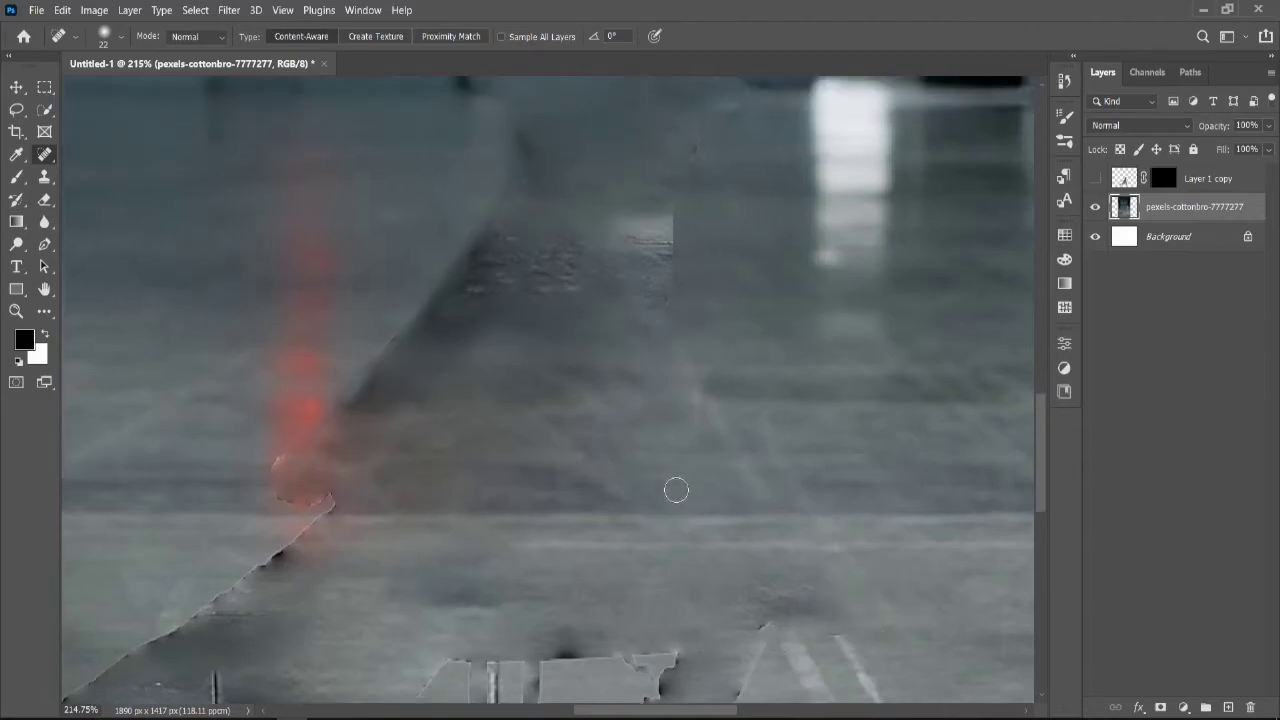
pyautogui.moveTo(673, 216); pyautogui.dragTo(661, 385)
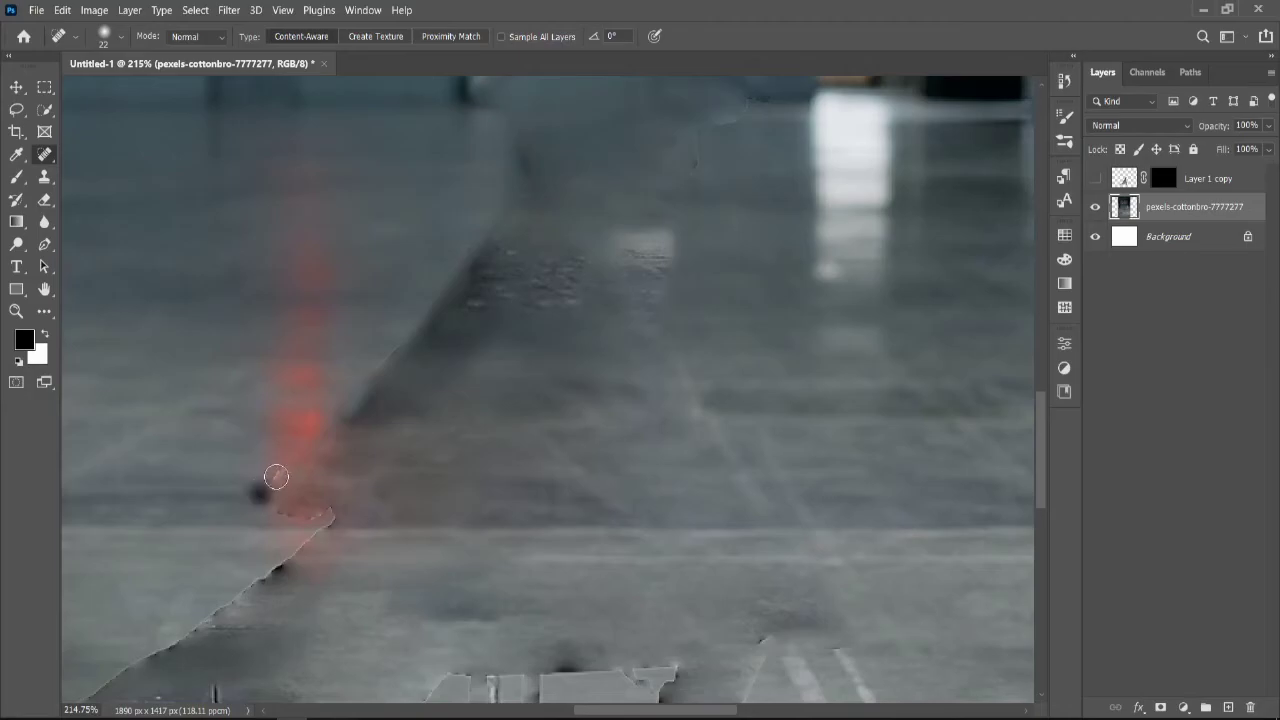
# - Heal the remaining traces of the fist, legs, feet and hat on the floor and back wall
pyautogui.moveTo(276, 477)
pyautogui.mouseDown()
pyautogui.moveTo(378, 347)
pyautogui.moveTo(427, 343)
pyautogui.moveTo(337, 411)
pyautogui.mouseUp()
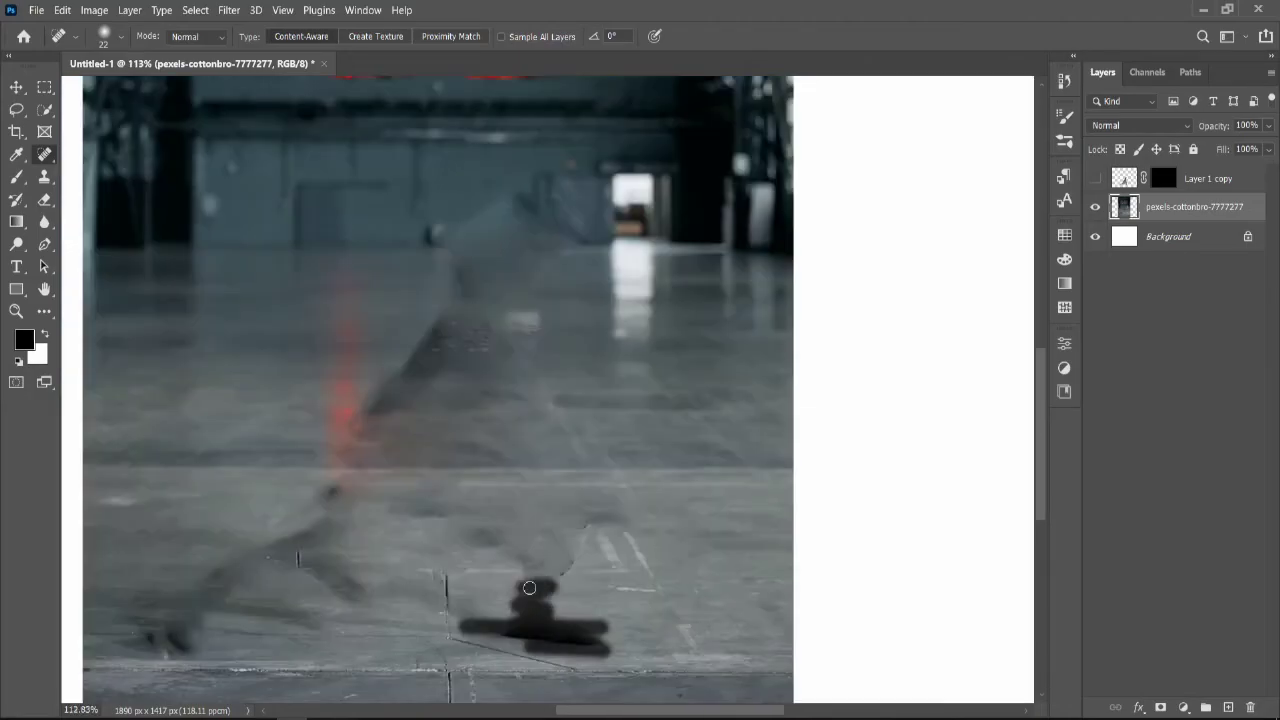
pyautogui.moveTo(530, 588)
pyautogui.mouseDown()
pyautogui.moveTo(569, 570)
pyautogui.moveTo(617, 512)
pyautogui.mouseUp()
pyautogui.moveTo(568, 580); pyautogui.dragTo(537, 611)
pyautogui.moveTo(622, 192); pyautogui.dragTo(430, 244)
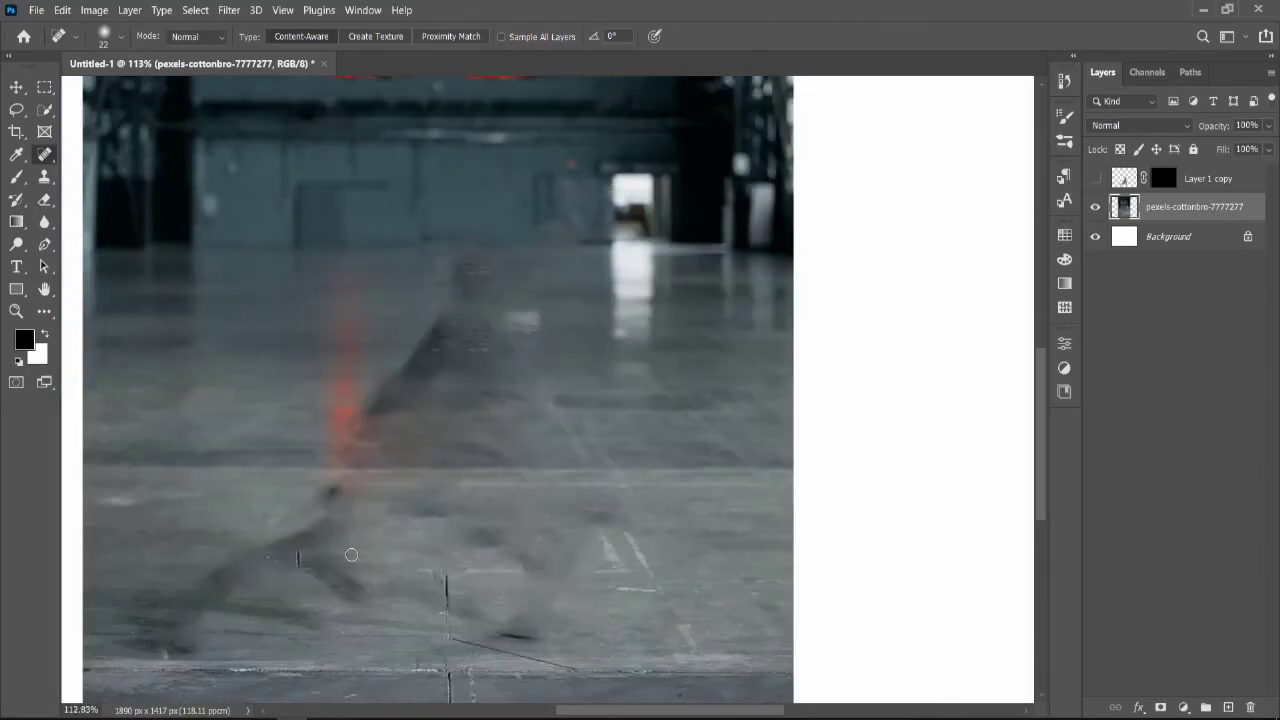
pyautogui.moveTo(311, 541)
pyautogui.mouseDown()
pyautogui.moveTo(349, 508)
pyautogui.moveTo(367, 476)
pyautogui.mouseUp()
# - Enlarge the soft healing brush to 227 px and paint over all the smudges where the man stood
pyautogui.hotkey('ctrl', '0')
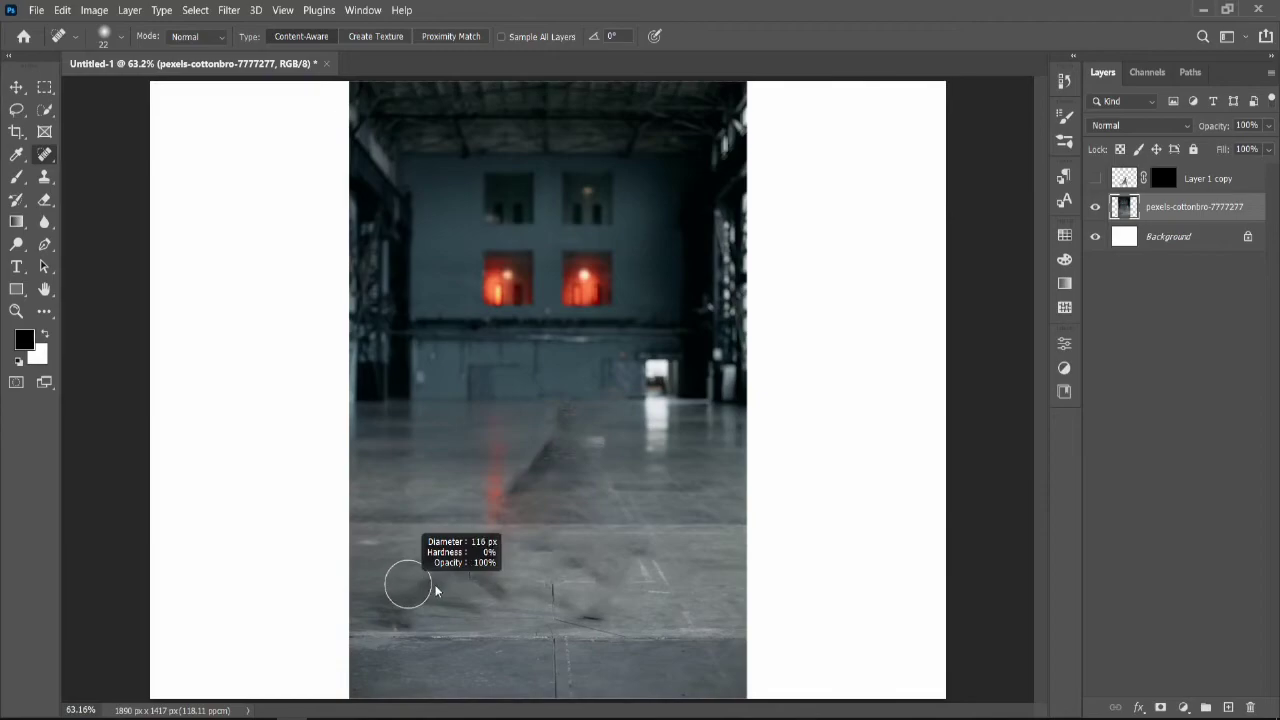
pyautogui.moveTo(440, 620)
pyautogui.mouseDown()
pyautogui.moveTo(538, 531)
pyautogui.moveTo(590, 424)
pyautogui.moveTo(558, 441)
pyautogui.moveTo(550, 529)
pyautogui.moveTo(533, 558)
pyautogui.moveTo(608, 506)
pyautogui.moveTo(619, 580)
pyautogui.moveTo(597, 612)
pyautogui.moveTo(387, 588)
pyautogui.moveTo(460, 568)
pyautogui.moveTo(531, 446)
pyautogui.moveTo(558, 503)
pyautogui.moveTo(603, 410)
pyautogui.moveTo(613, 537)
pyautogui.moveTo(572, 662)
pyautogui.mouseUp()
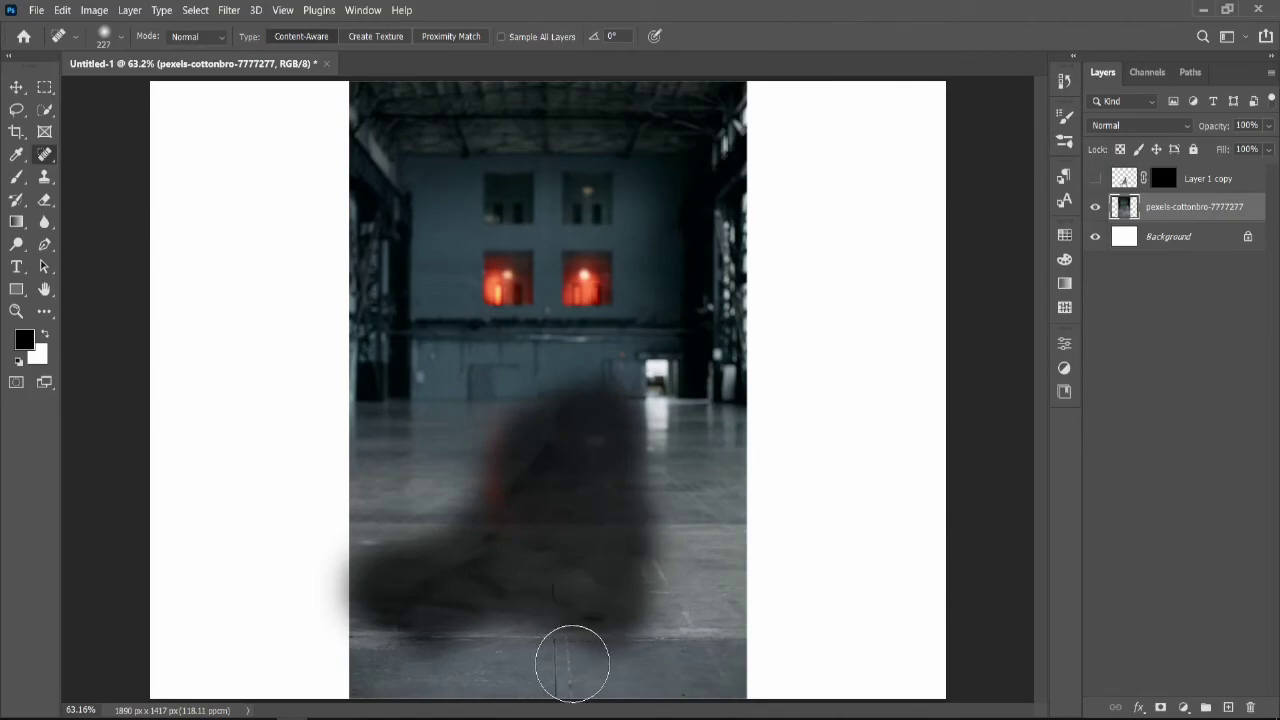